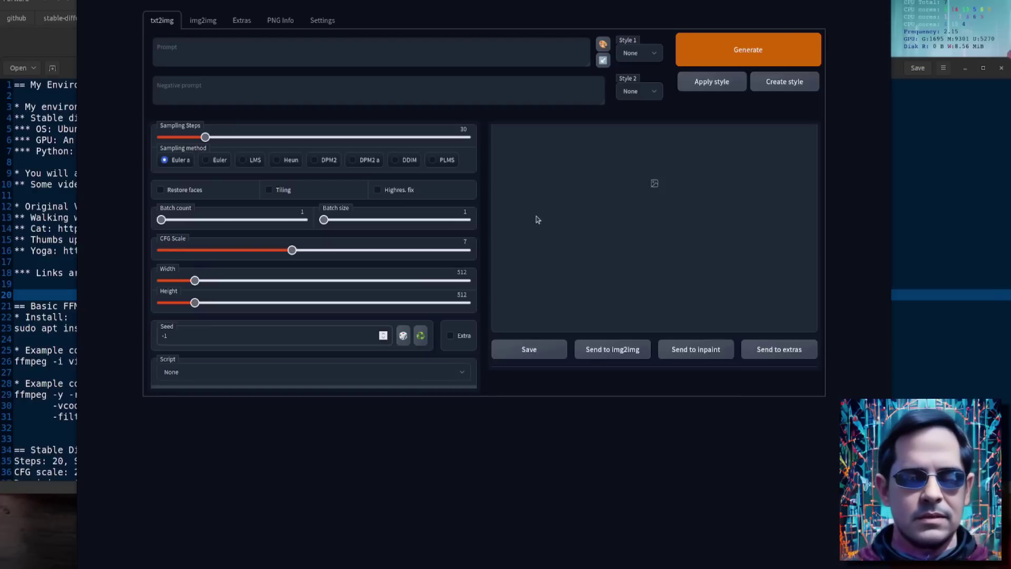
- Play the walking woman and lotus meditation clips on Pixabay to preview the source footage, and close the page
key(alt+Tab)
click(206, 283)
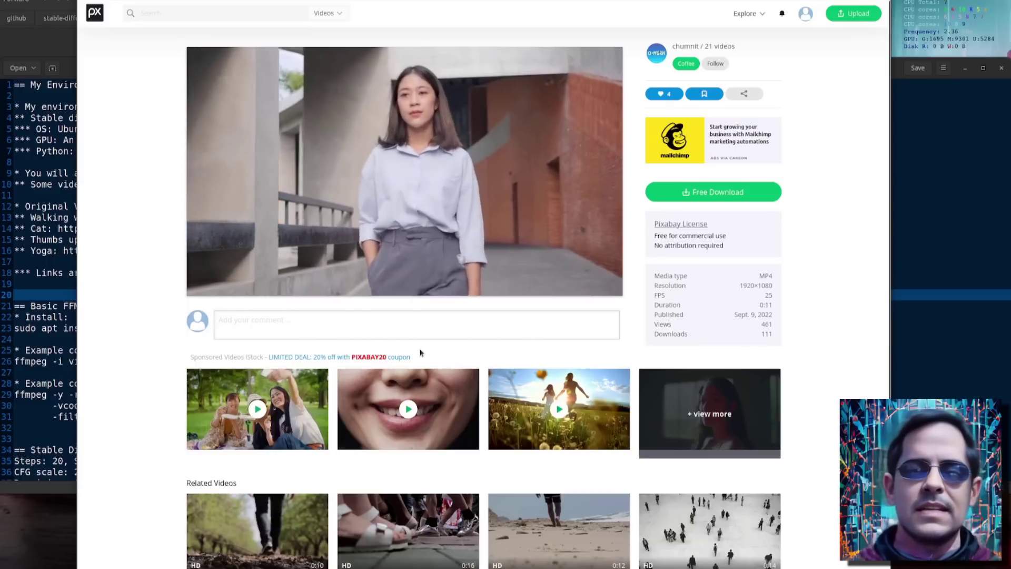
click(210, 283)
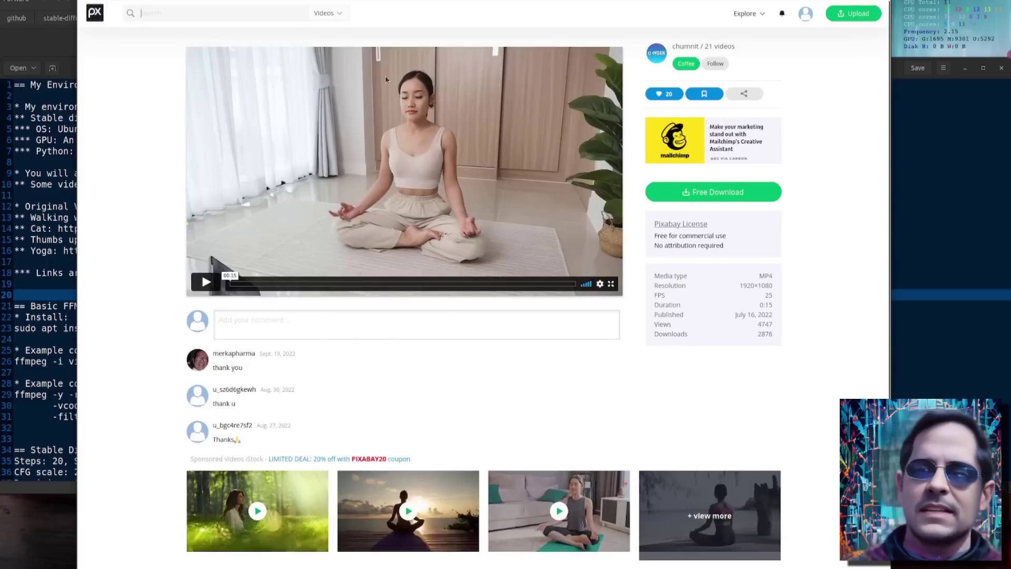
click(205, 284)
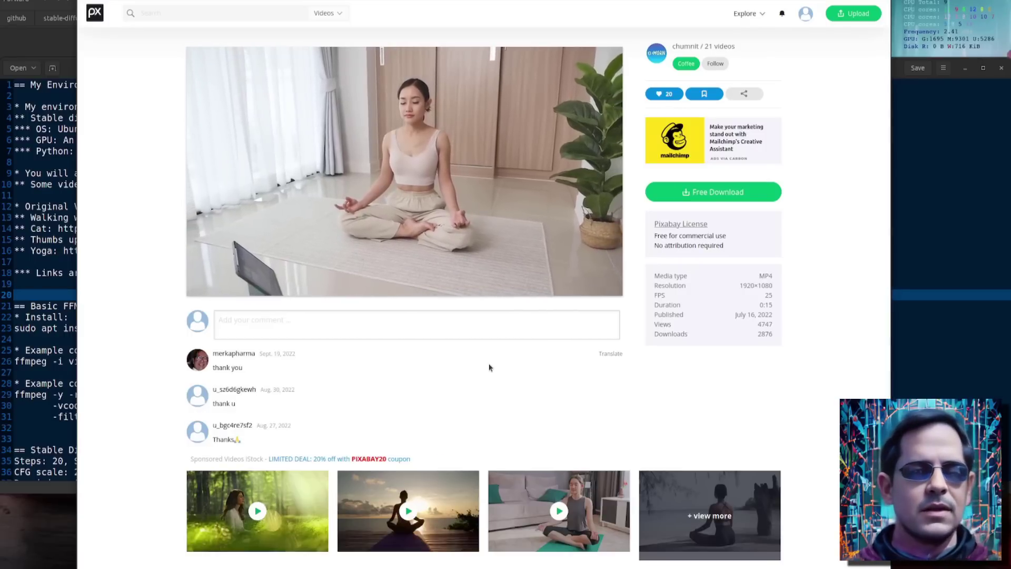
click(205, 285)
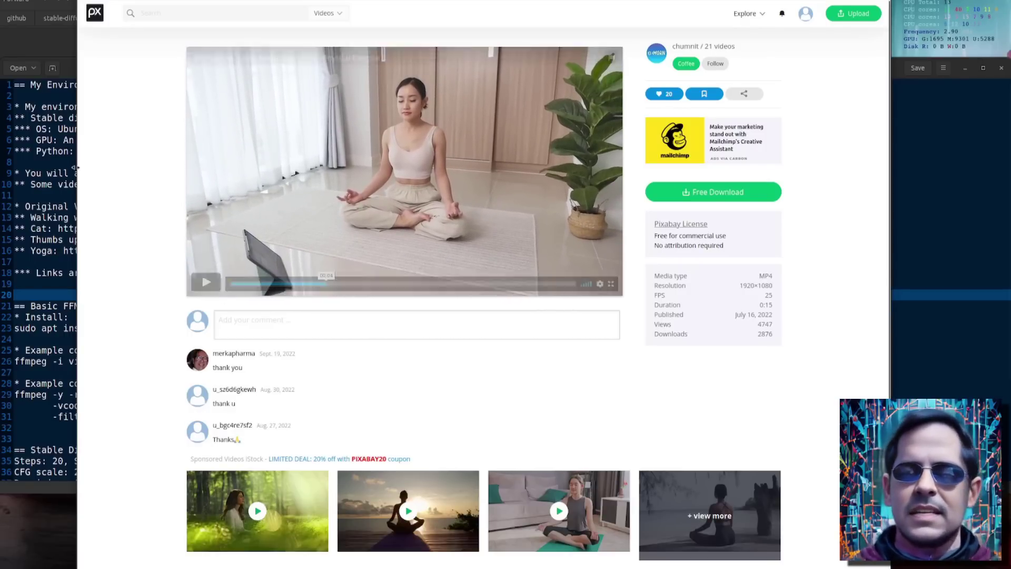
key(ctrl+w)
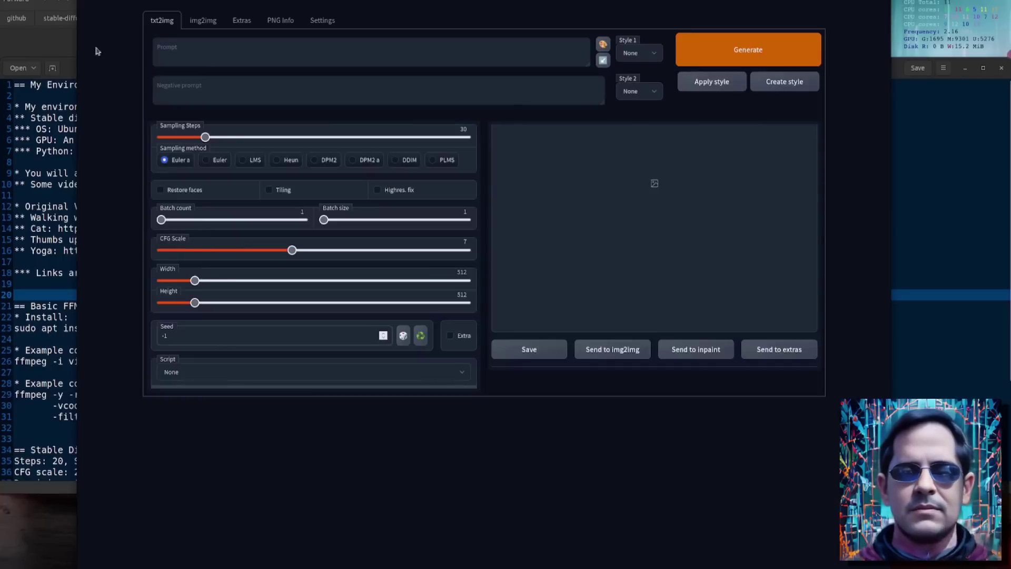
- Switch to the SD_img2im2_alt_batch.txt notes and review the environment list, including the Anaconda download link
click(39, 184)
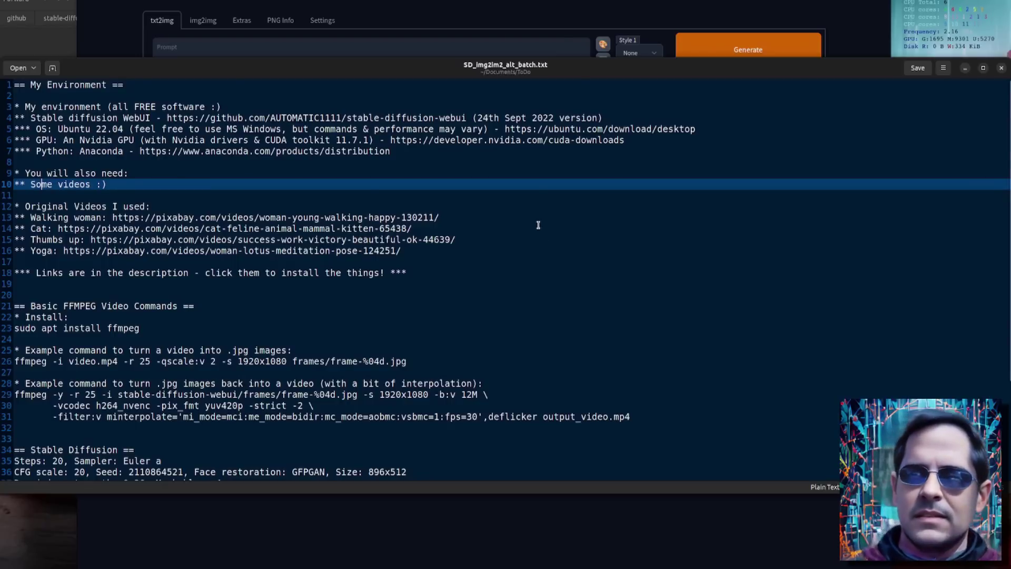
drag(140, 152, 390, 151)
click(600, 241)
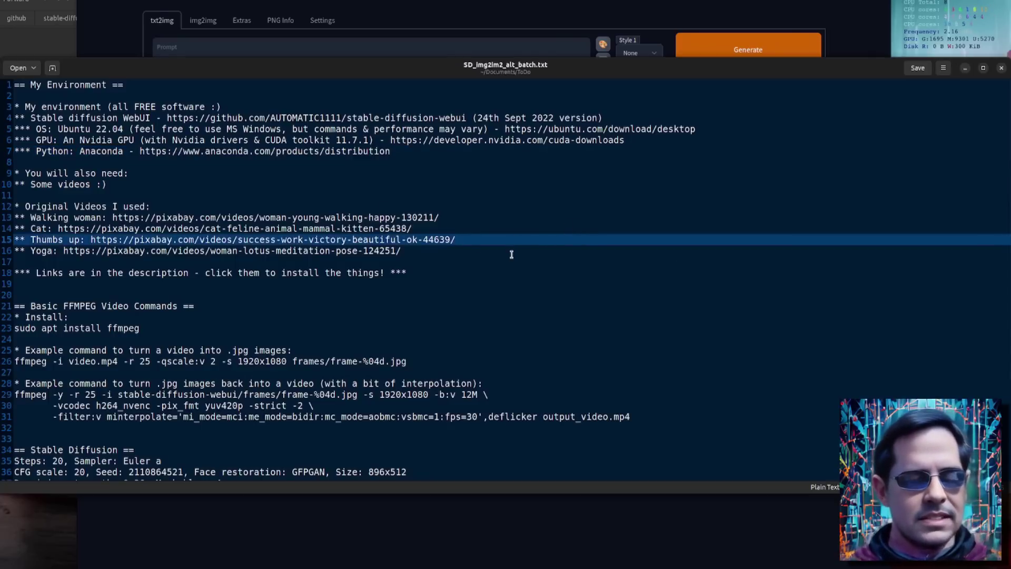
- Highlight the FFmpeg install command and the example command for turning a video into .jpg images in the notes
scroll(147, 253, down, 2)
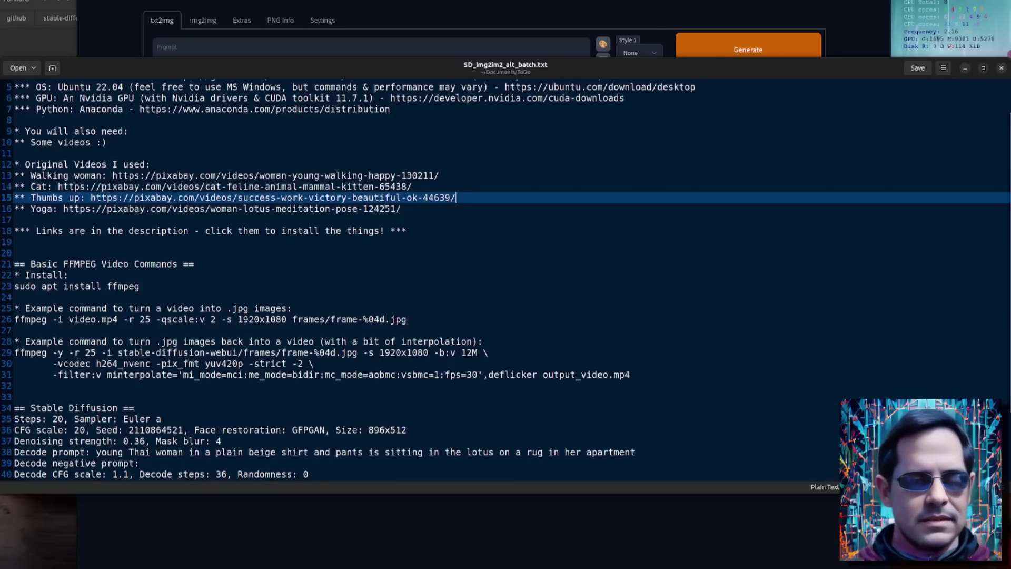
drag(150, 286, 14, 286)
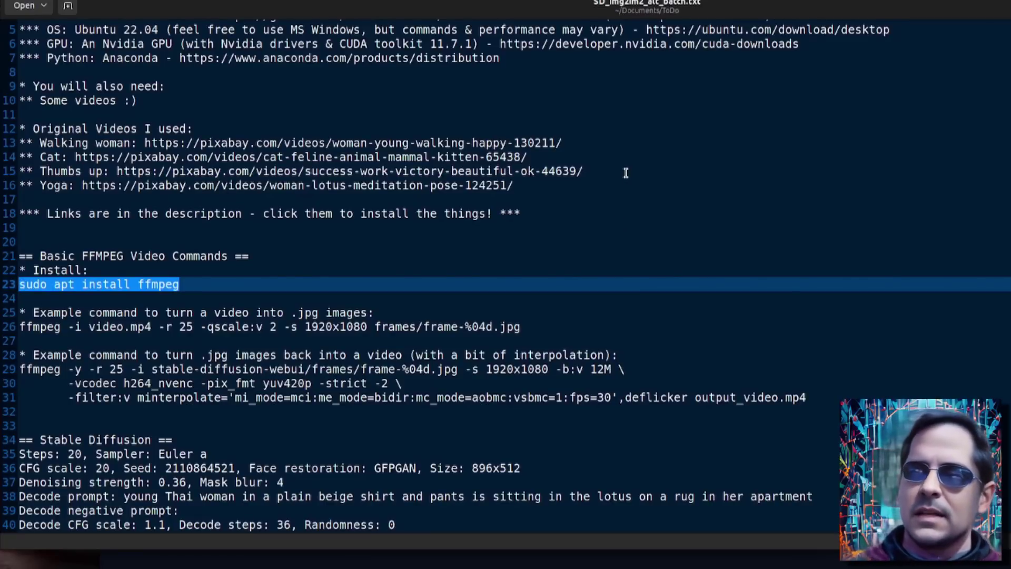
scroll(626, 173, down, 3)
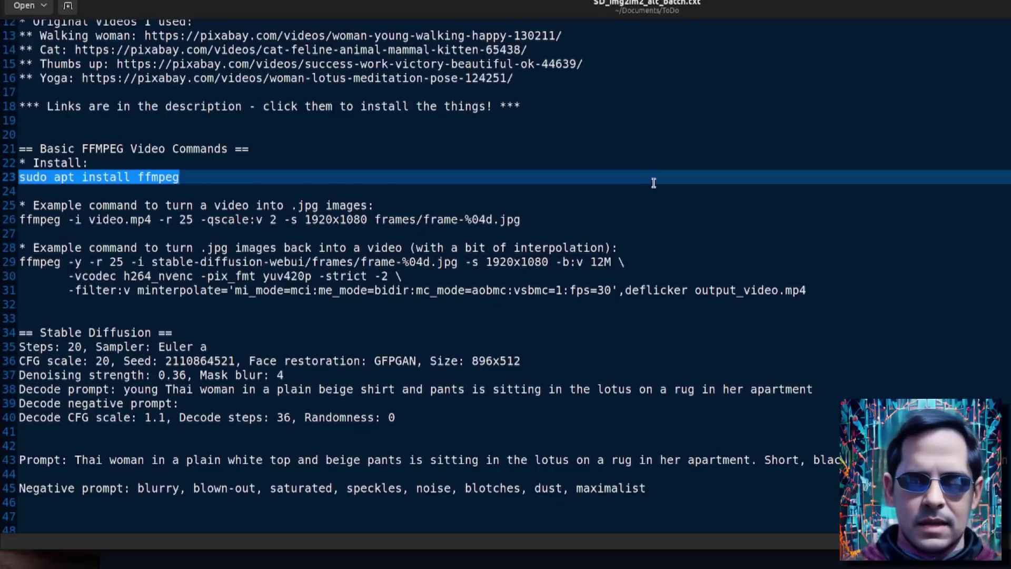
click(20, 218)
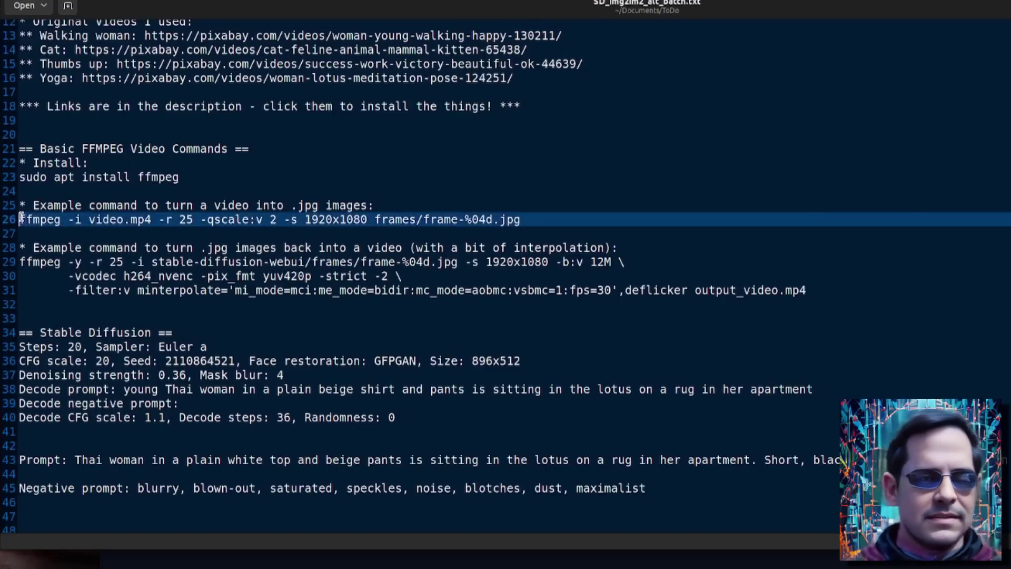
shift+click(537, 220)
click(685, 153)
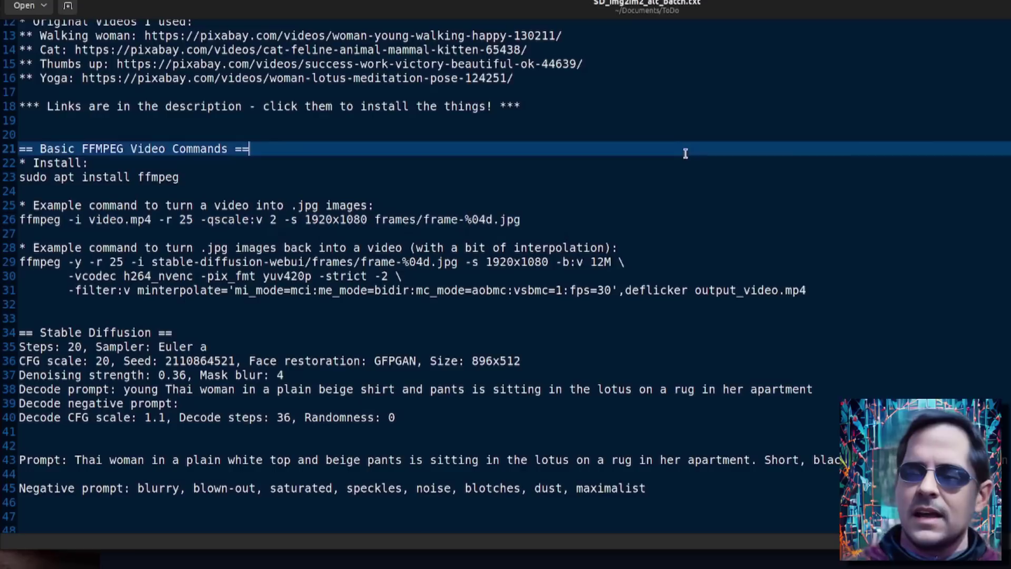
- Examine the video-to-images command part by part: -i, video.mp4, -r 25, the quality and size options, and the frames/frame-%04d.jpg output
double_click(76, 220)
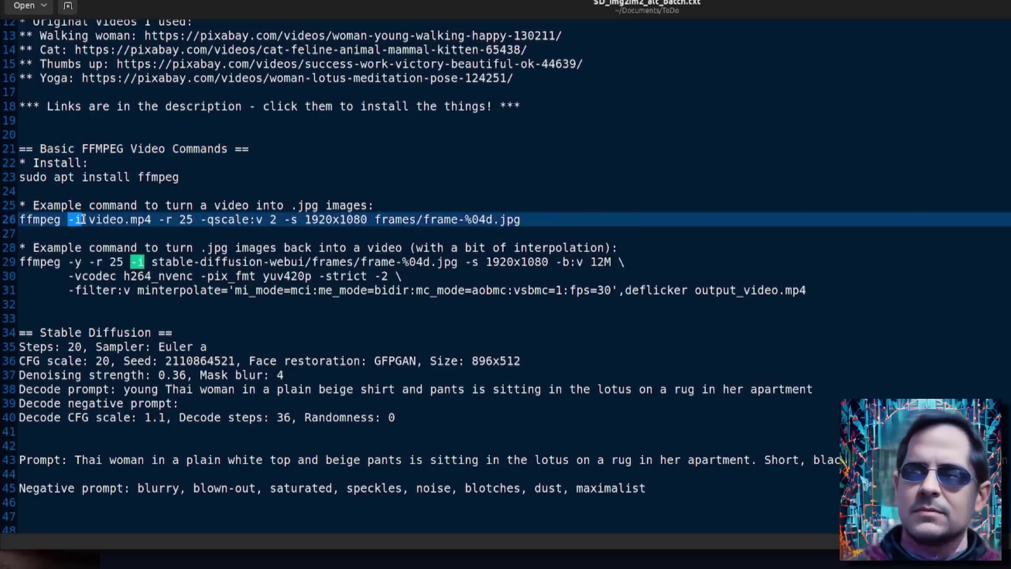
drag(88, 220, 152, 219)
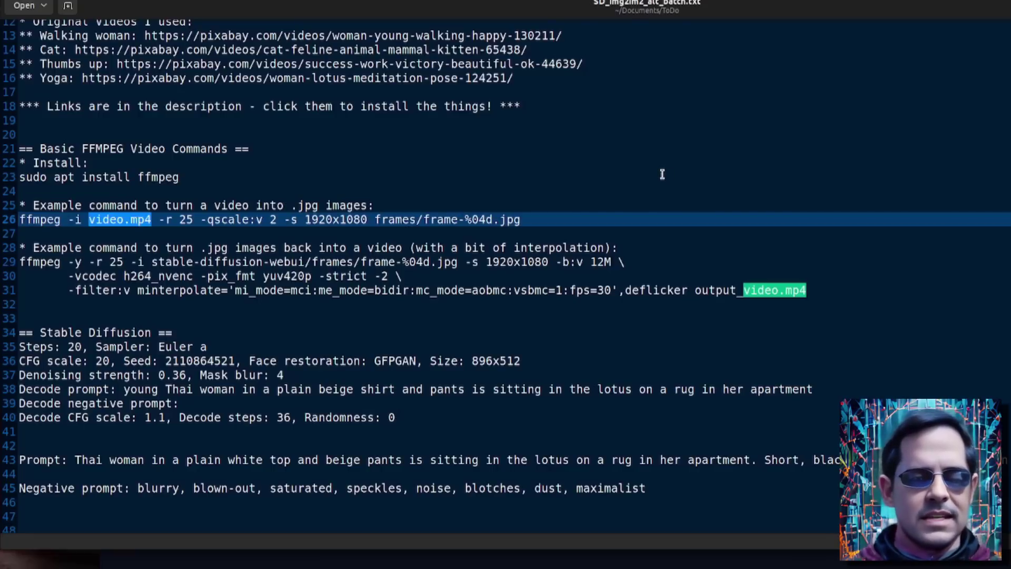
drag(158, 220, 194, 219)
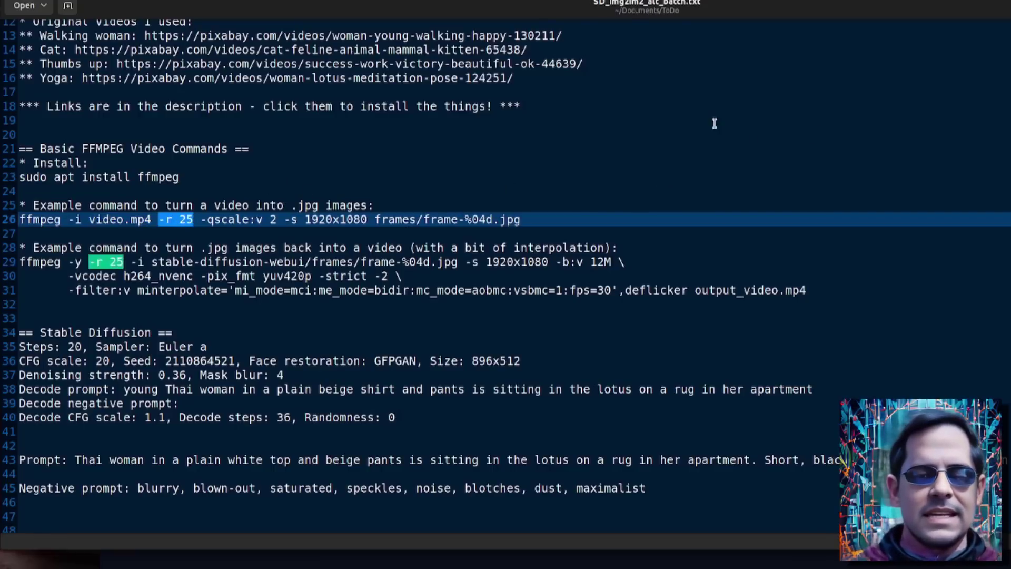
click(205, 219)
drag(204, 220, 522, 219)
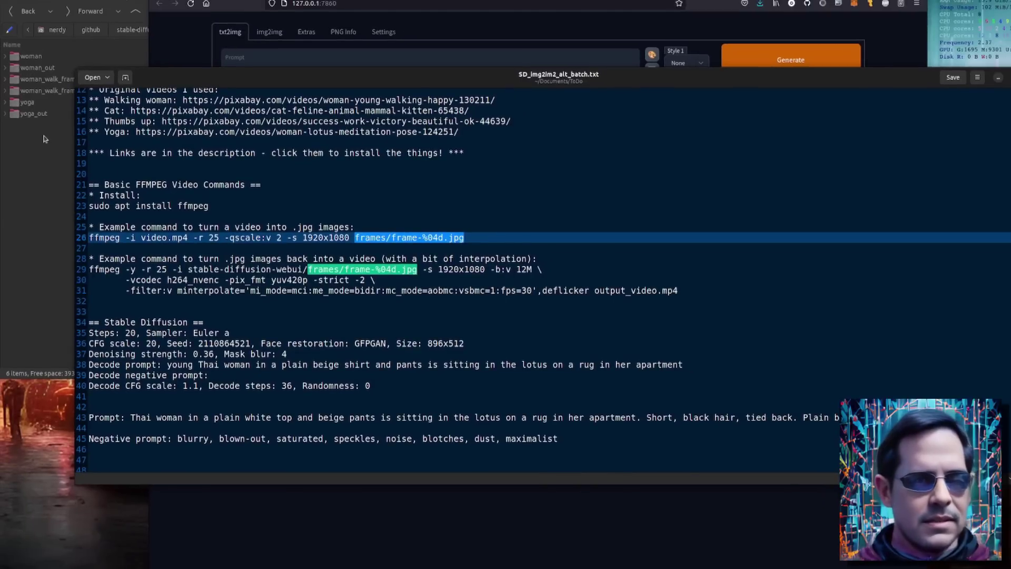
- Switch to the file manager, open the yoga frames folder and preview frame-0001.jpg
click(44, 139)
double_click(27, 103)
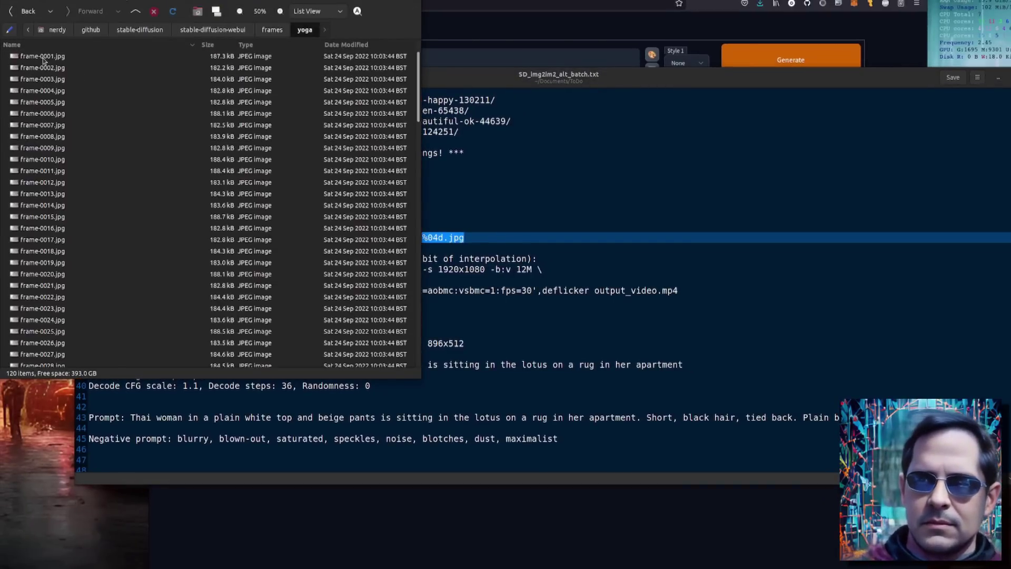
double_click(42, 57)
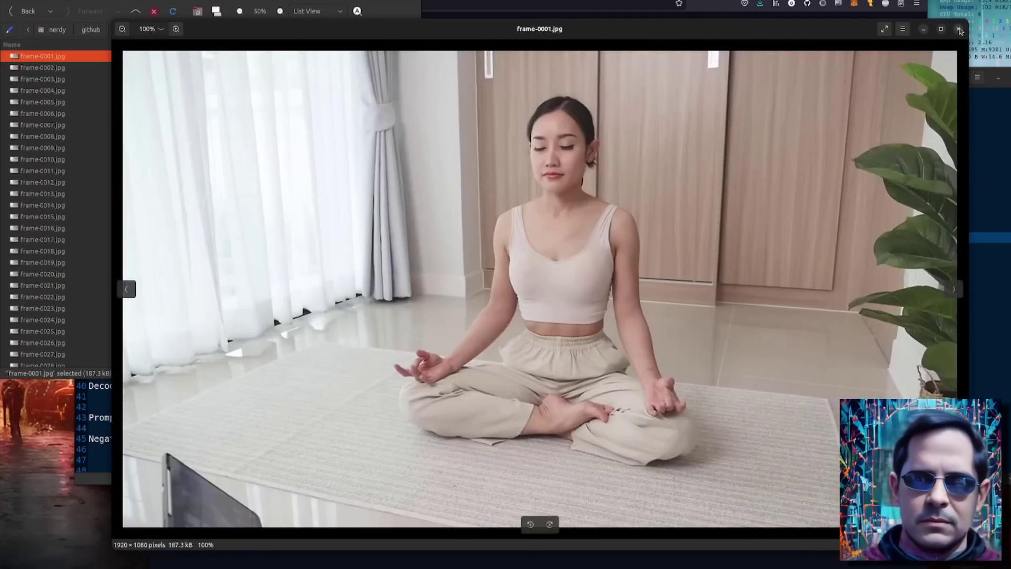
key(Escape)
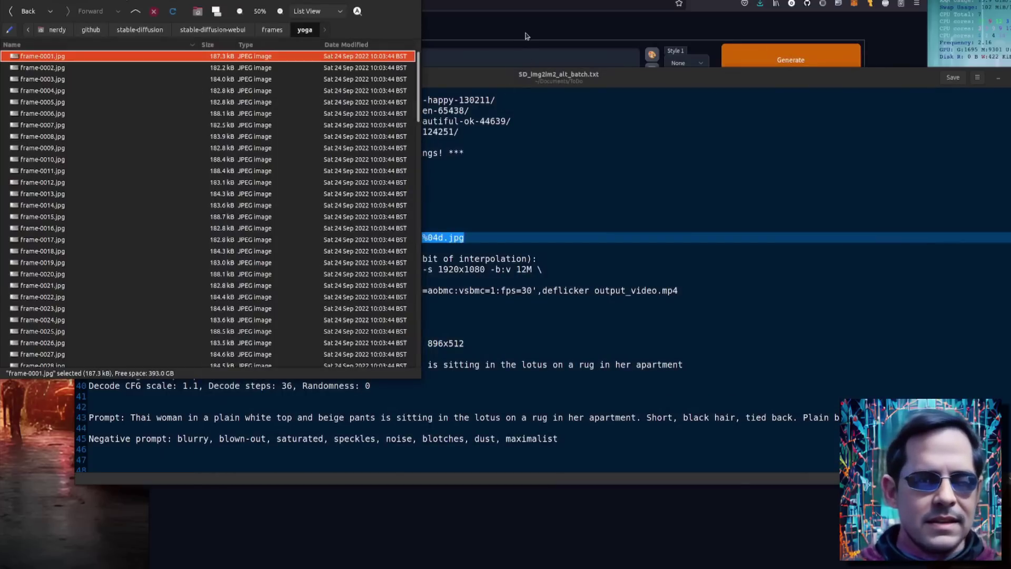
- Switch to the Stable Diffusion web UI in img2img mode and load frame-0013.jpg as the source image
click(522, 27)
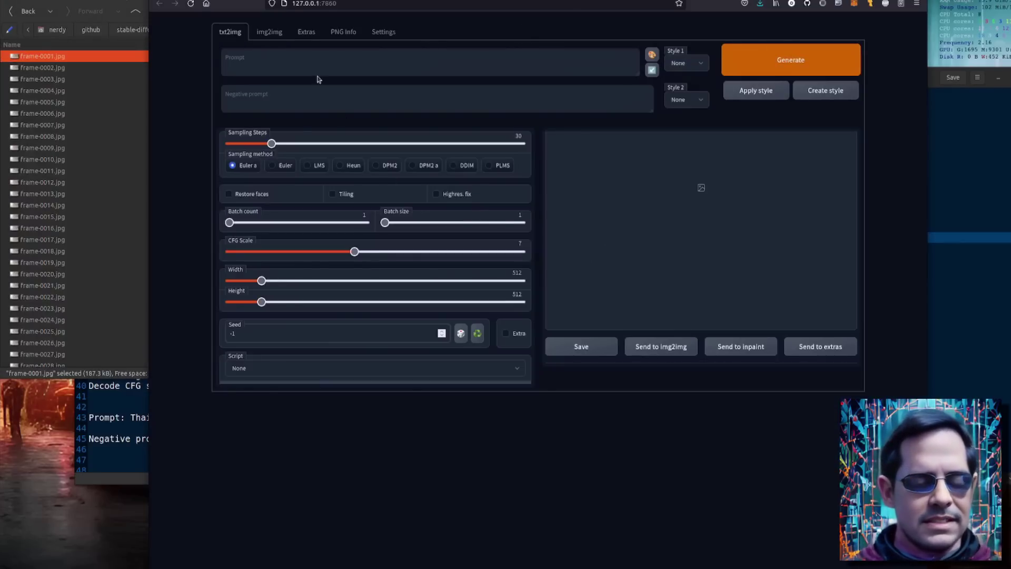
click(270, 32)
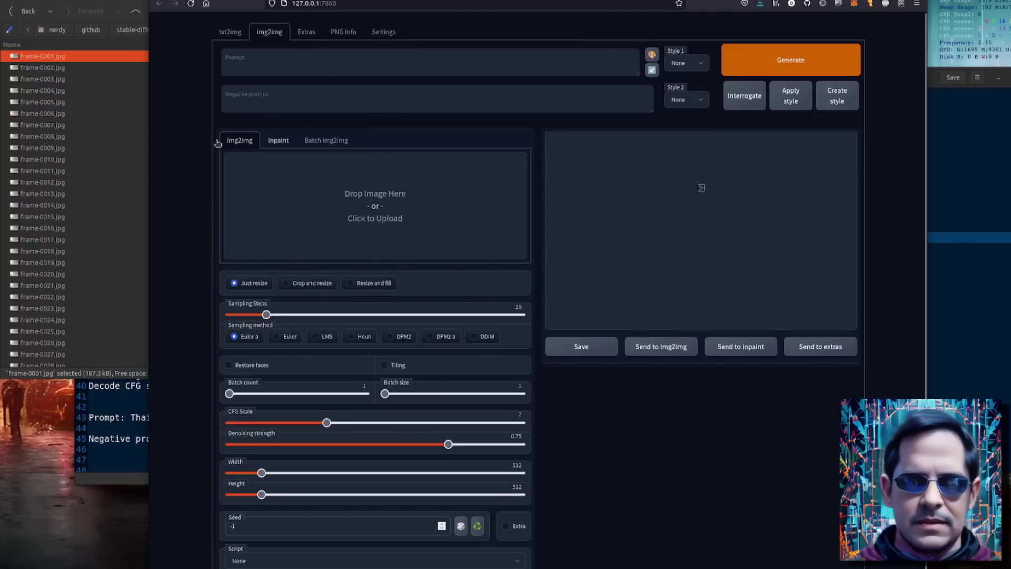
click(55, 198)
drag(55, 193, 485, 213)
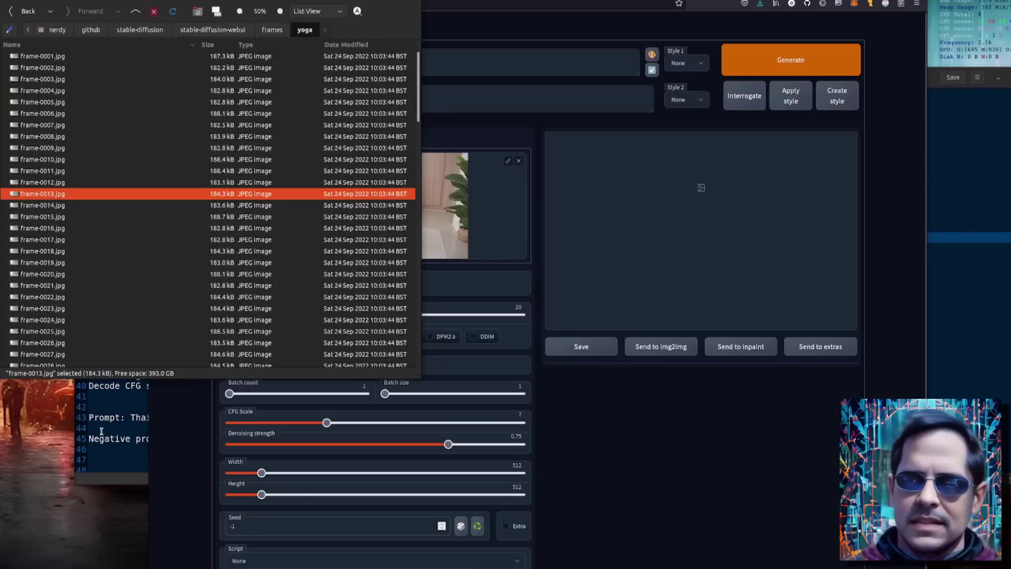
- Interrogate the source image to generate a prompt, and copy the whole prompt text
click(745, 100)
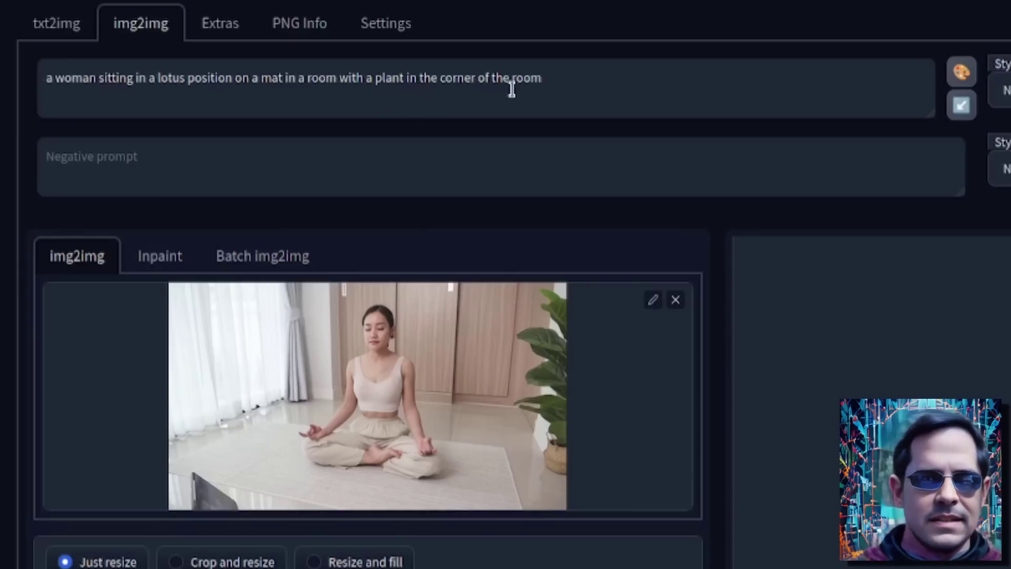
click(623, 79)
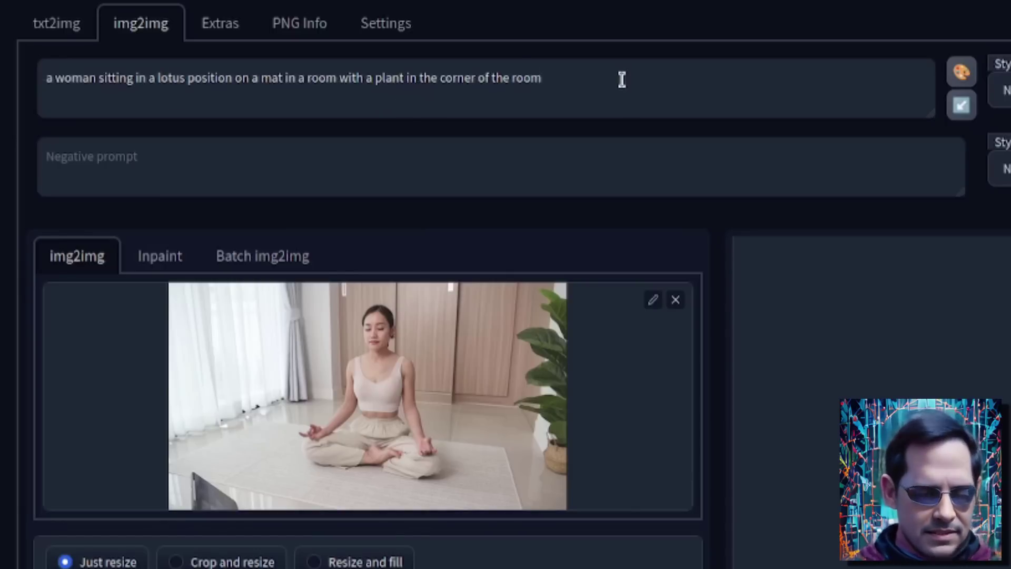
key(ctrl+a)
key(ctrl+c)
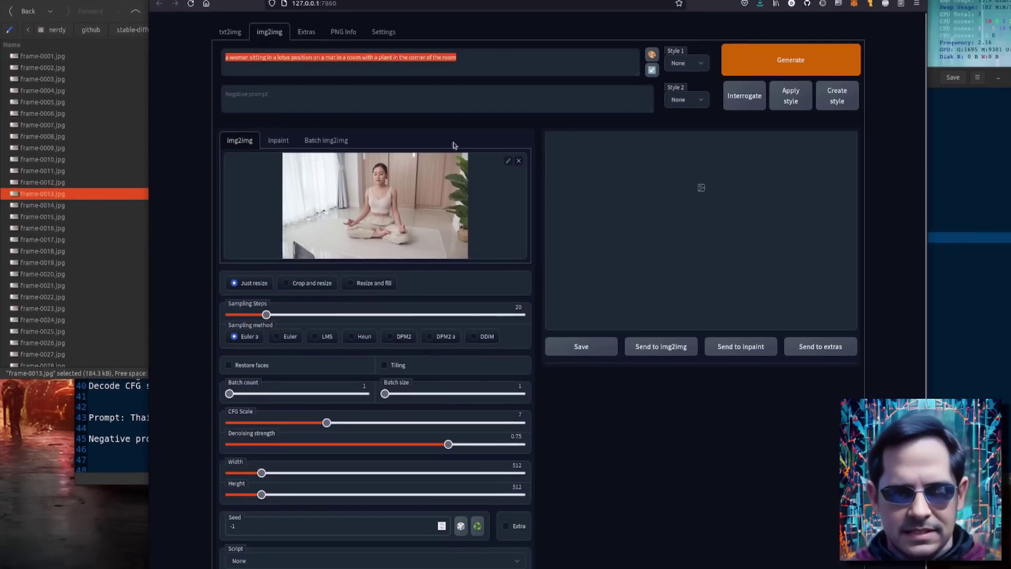
- Choose the img2img alternative test script and paste the copied prompt as its original prompt
scroll(410, 170, down, 1)
click(274, 538)
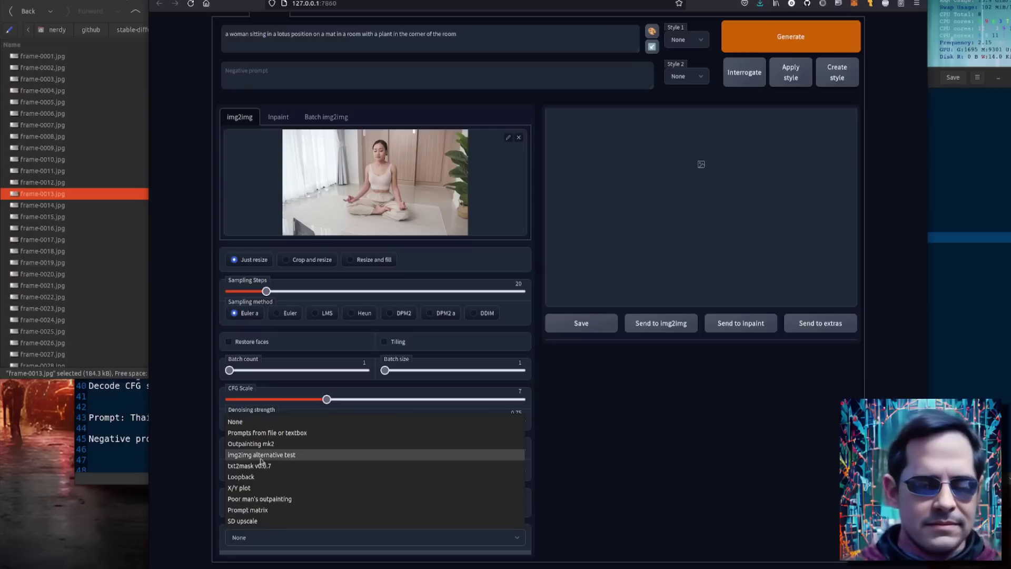
click(291, 460)
scroll(338, 477, down, 2)
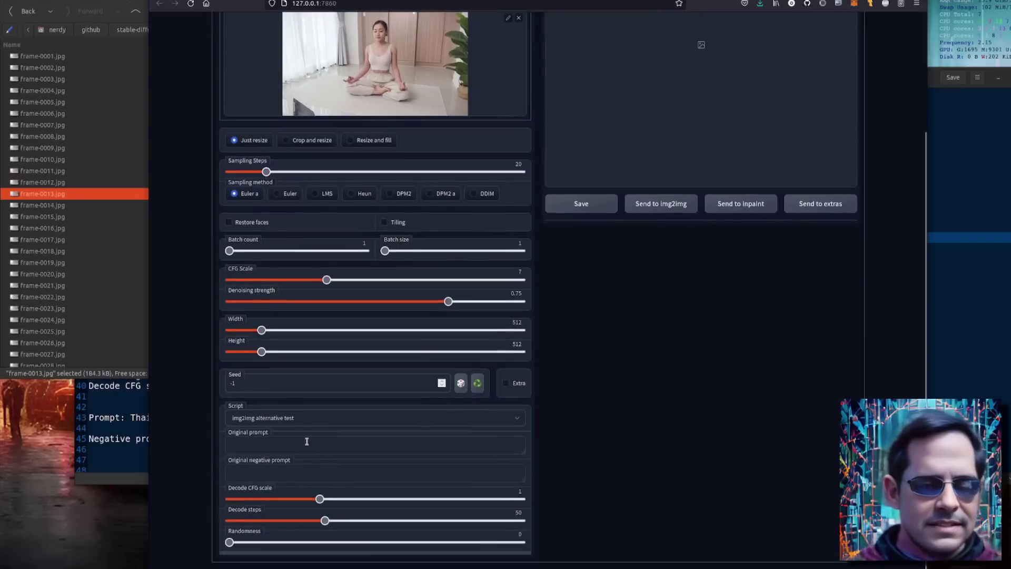
key(ctrl+v)
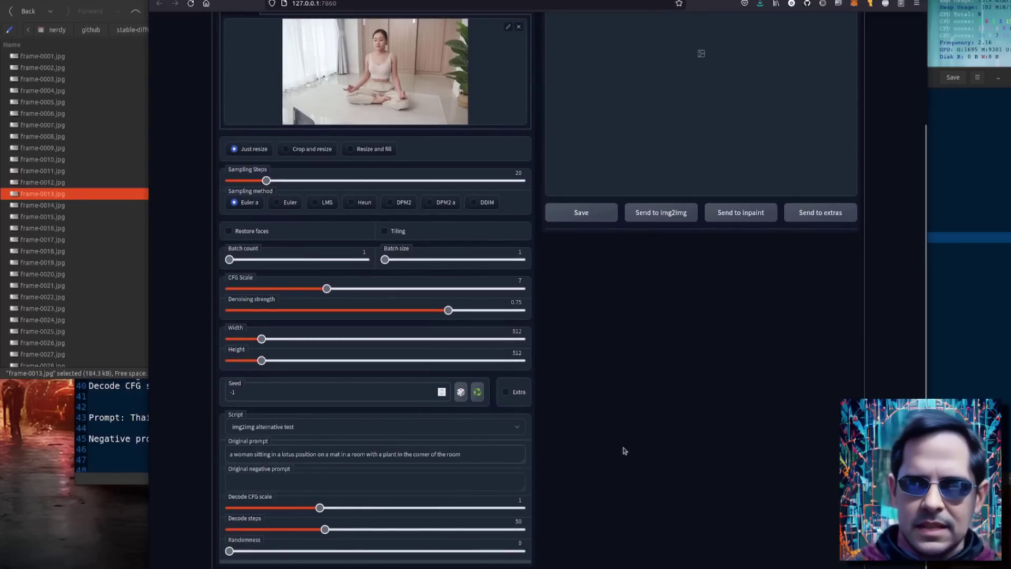
- Generate an image with the current settings and enlarge the result
scroll(624, 450, up, 2)
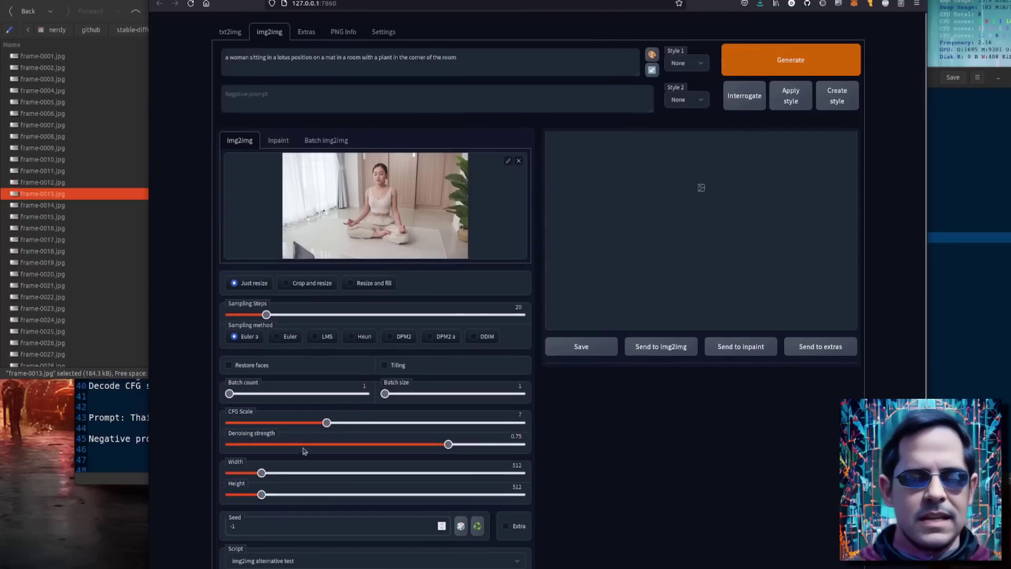
click(758, 62)
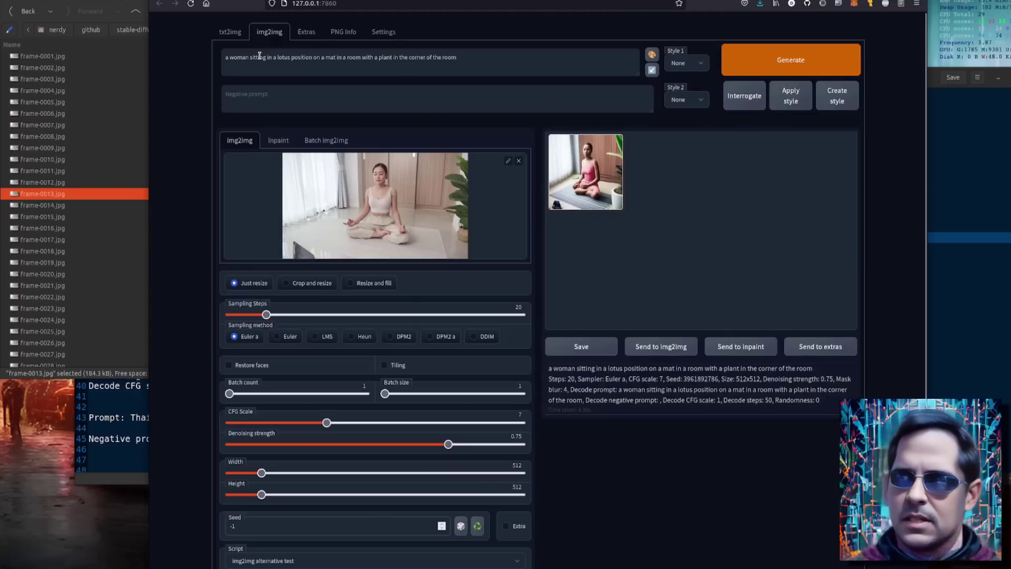
click(598, 166)
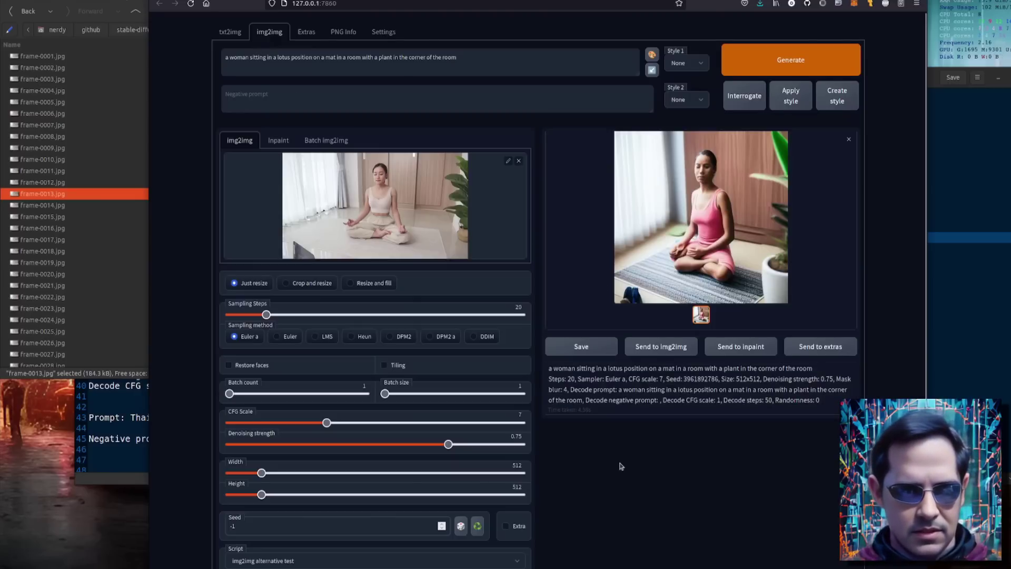
- Set the output width to 896 and generate the image again
click(261, 473)
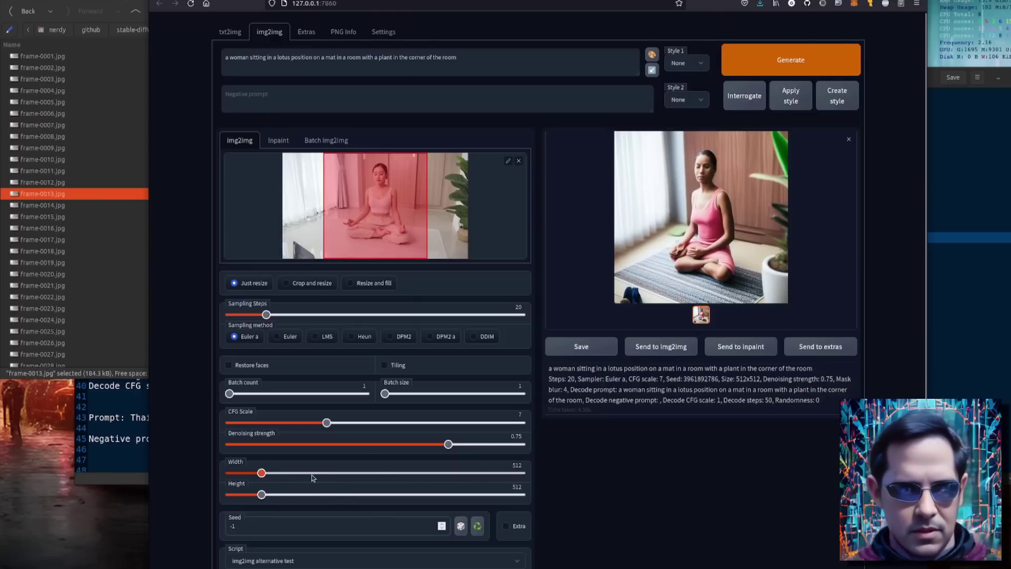
drag(308, 475, 327, 475)
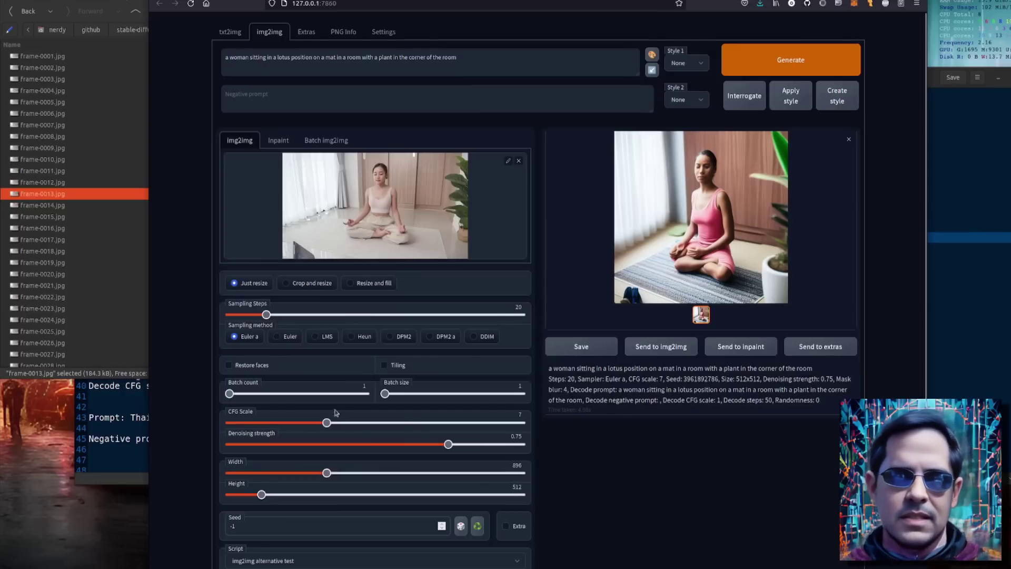
click(798, 59)
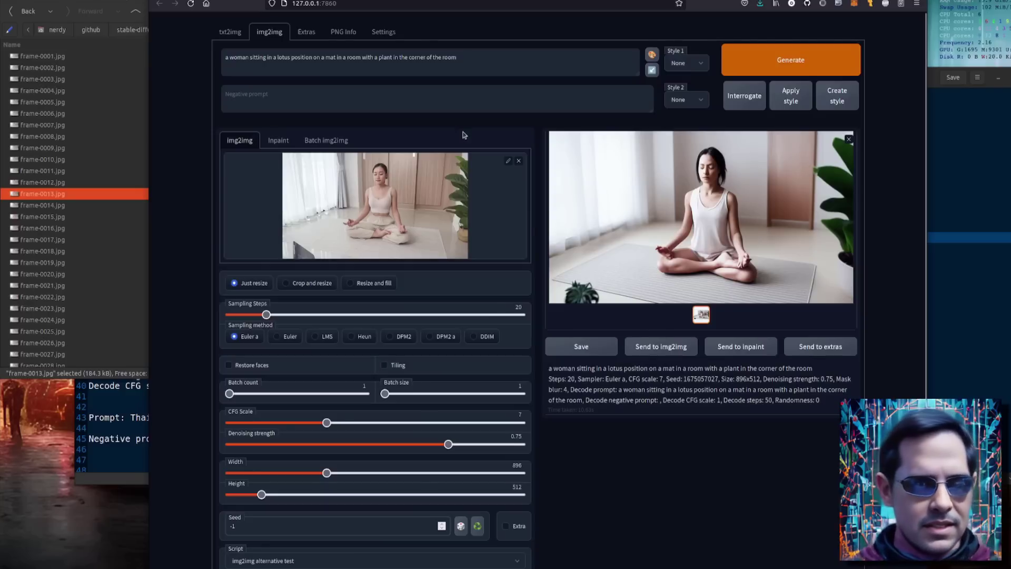
- Try the Euler sampling method by generating an image, and set the sampler back to Euler a
click(125, 416)
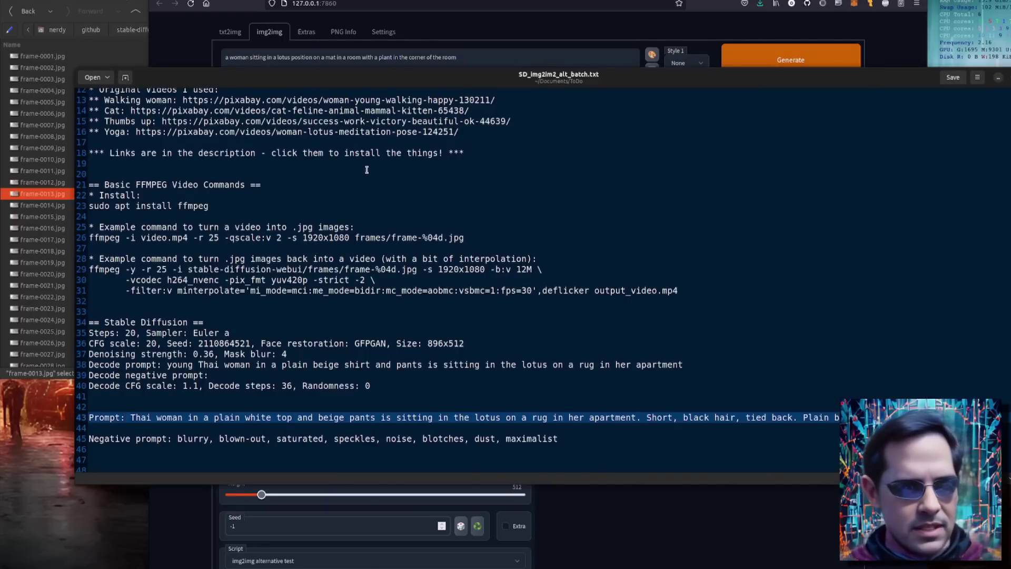
scroll(296, 281, down, 1)
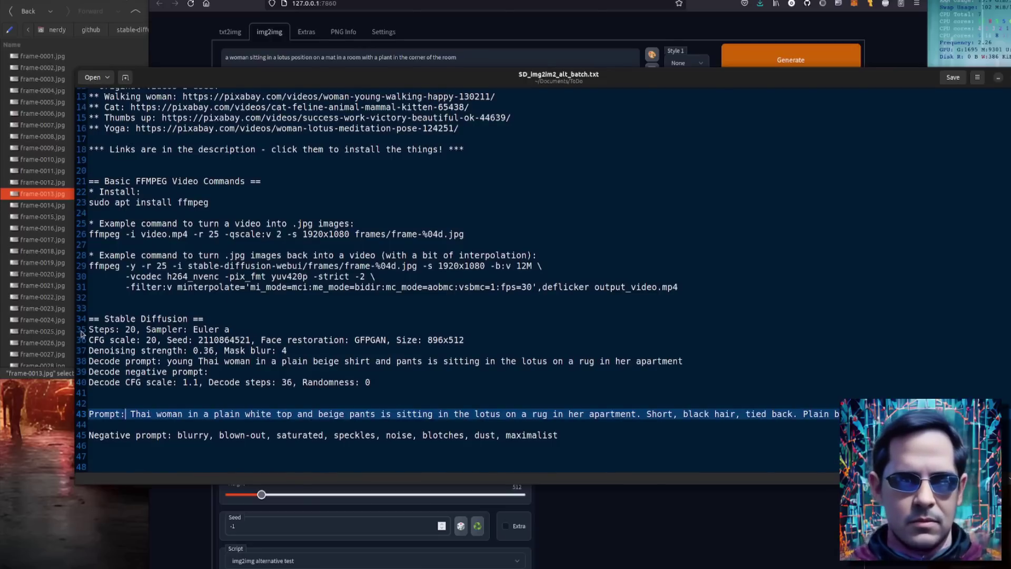
click(611, 519)
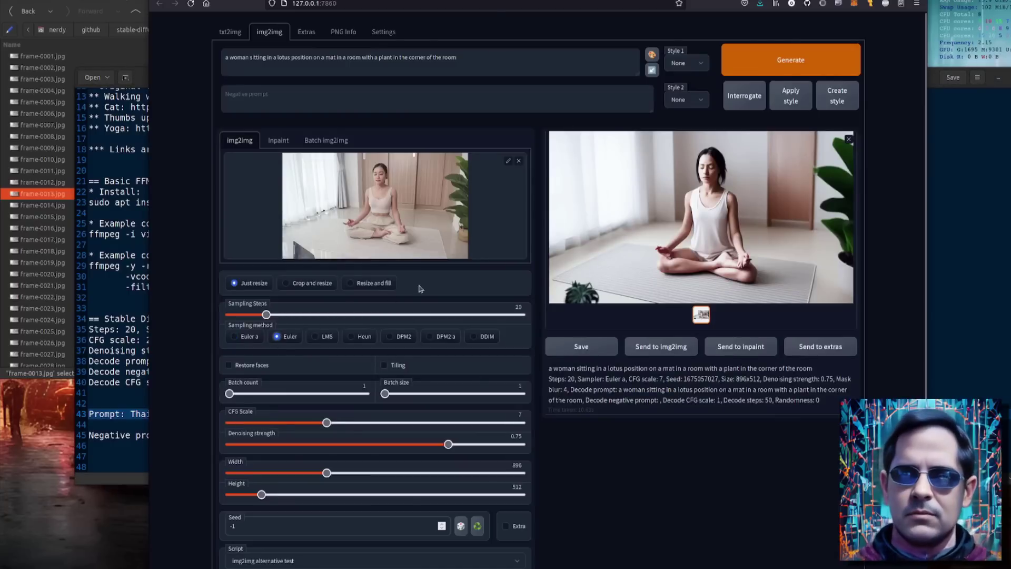
key(ctrl+Return)
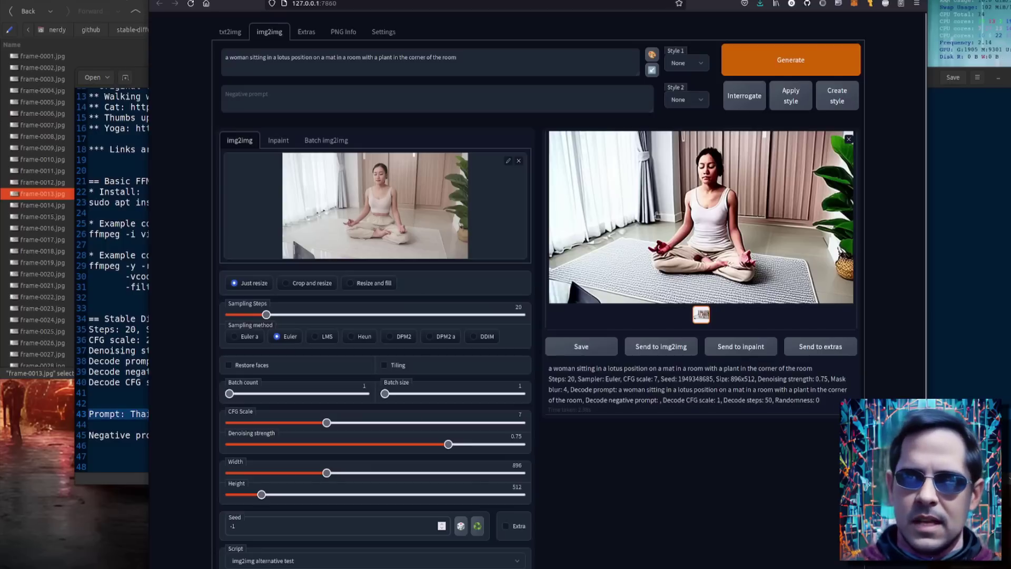
click(246, 337)
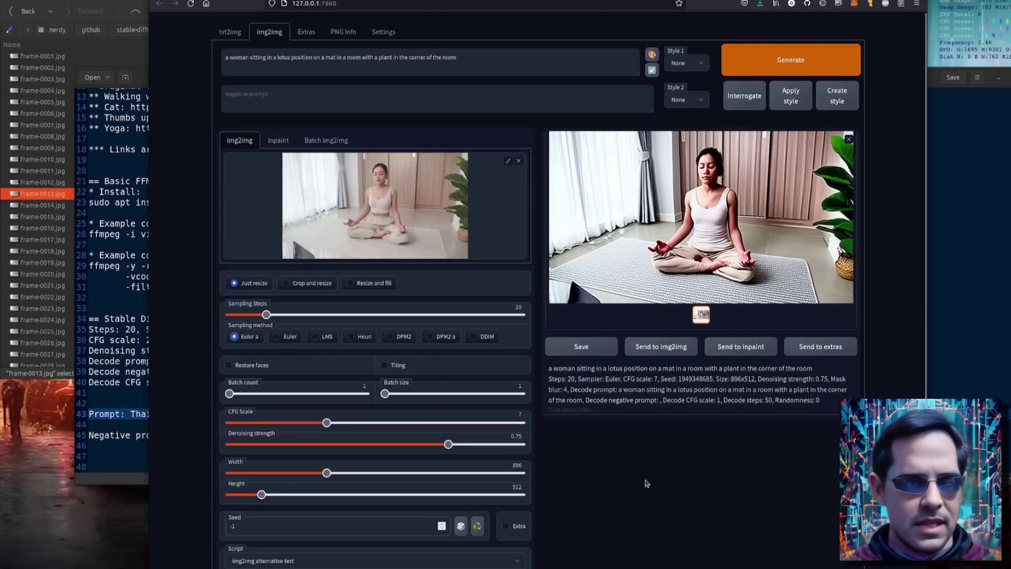
click(117, 298)
double_click(210, 339)
key(ctrl+c)
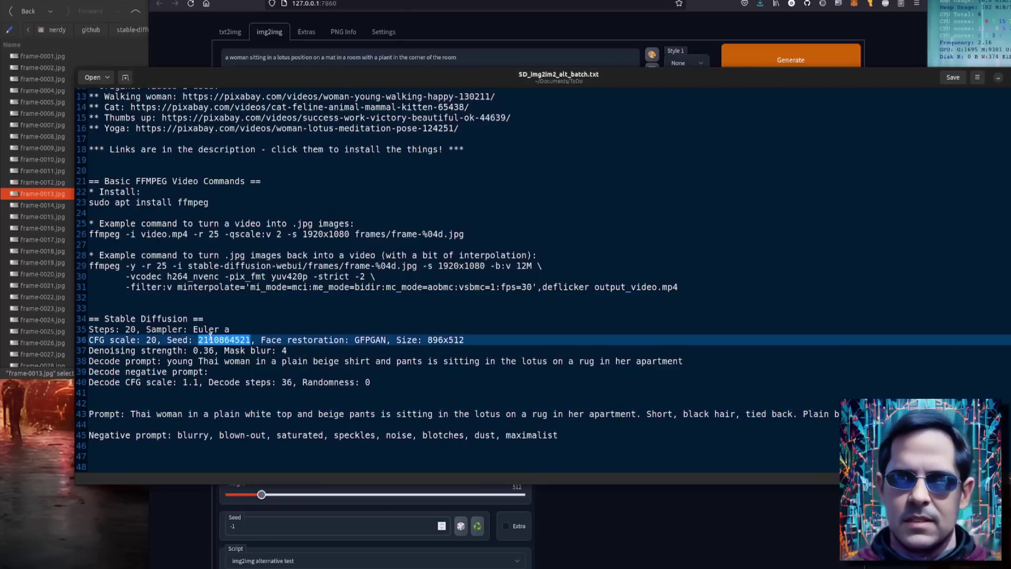
click(254, 527)
drag(254, 527, 172, 521)
key(ctrl+v)
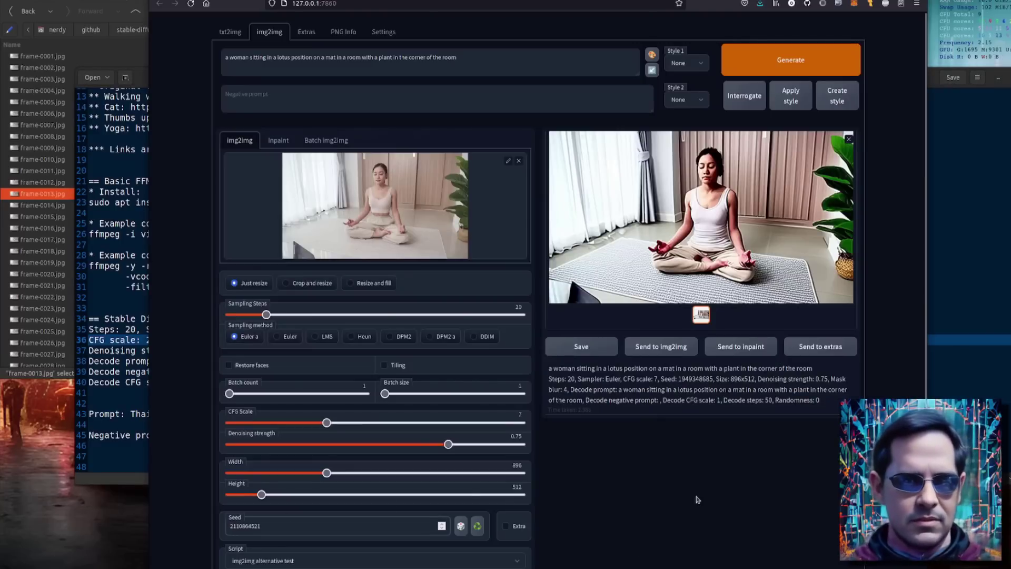
- Check the face restoration and size settings in the notes, and enable Restore faces
click(110, 382)
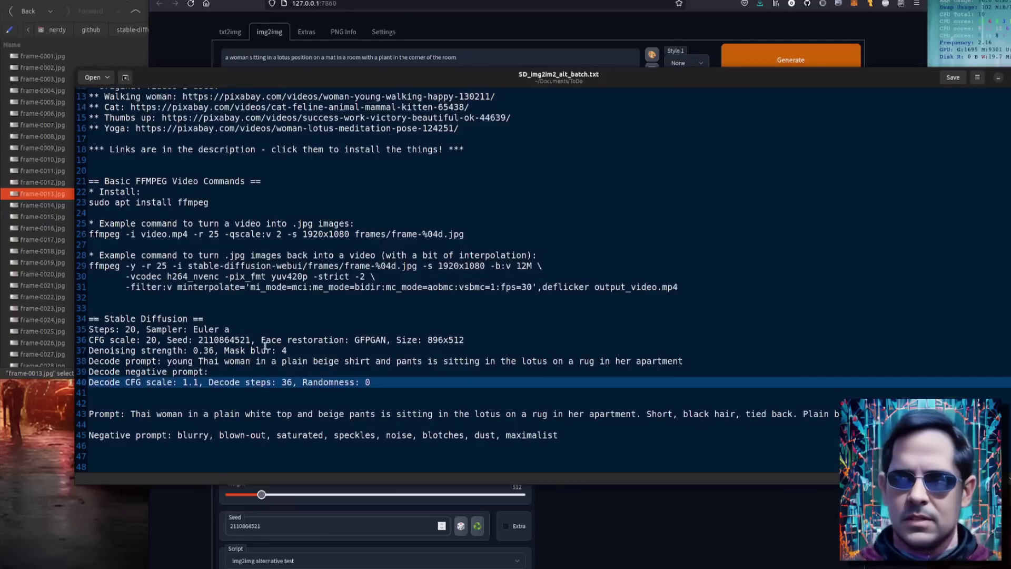
drag(261, 340, 465, 340)
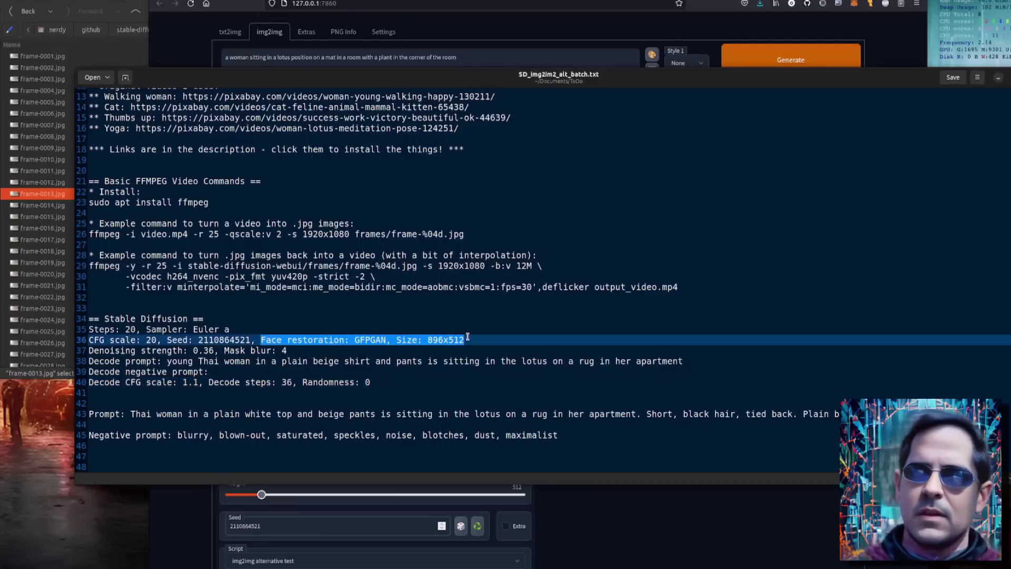
click(584, 501)
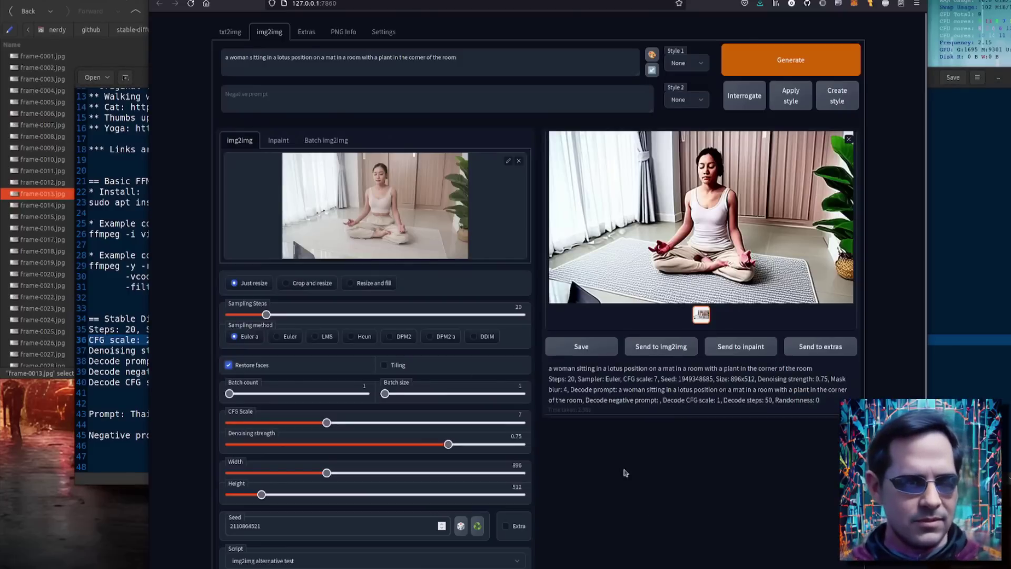
- Set the denoising strength to 0.36, as listed in the settings notes
click(91, 350)
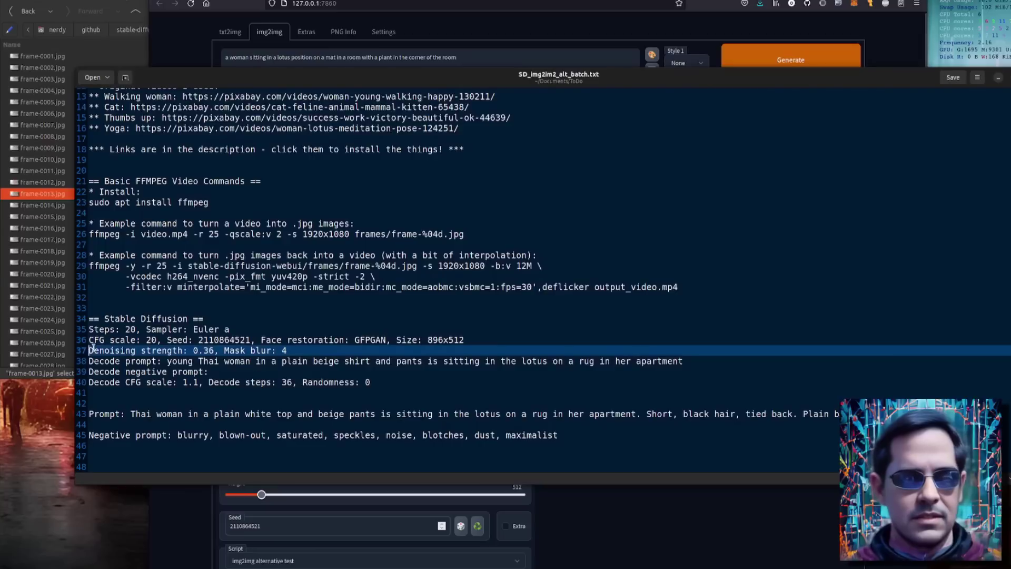
drag(193, 351, 211, 350)
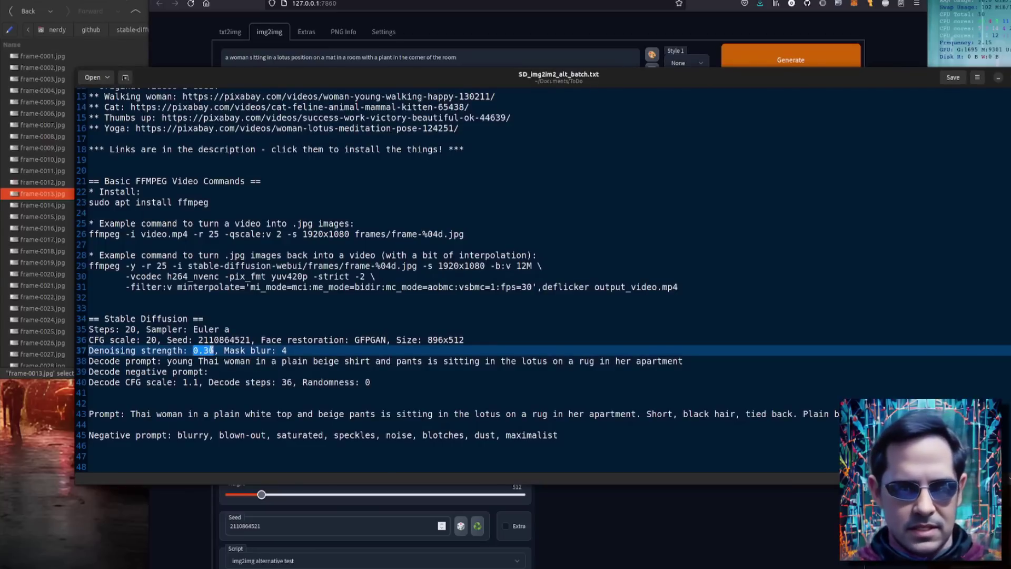
click(661, 535)
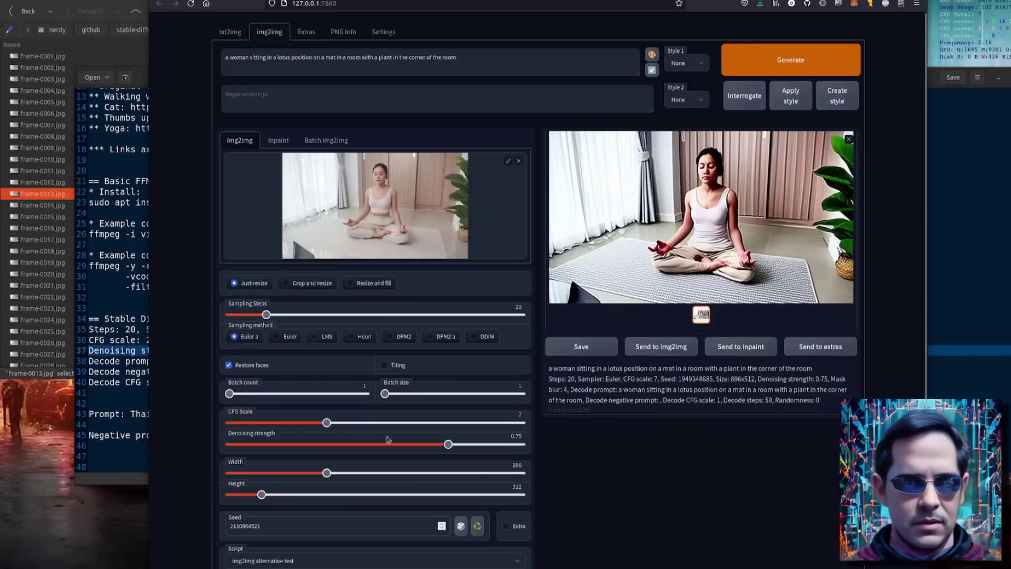
drag(448, 444, 334, 445)
- Check the mask blur setting among the inpaint options and return to the img2img settings
click(120, 392)
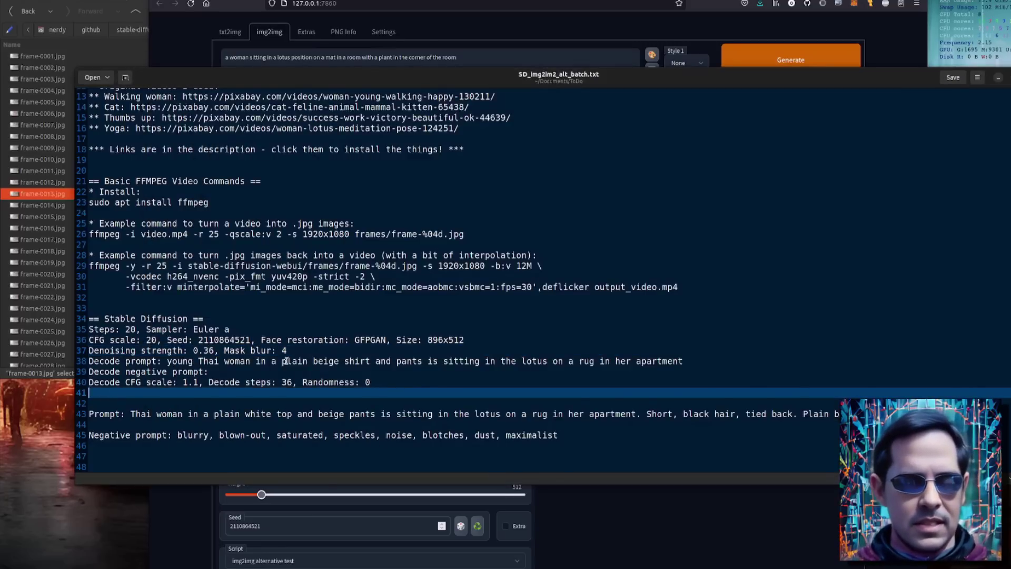
click(316, 503)
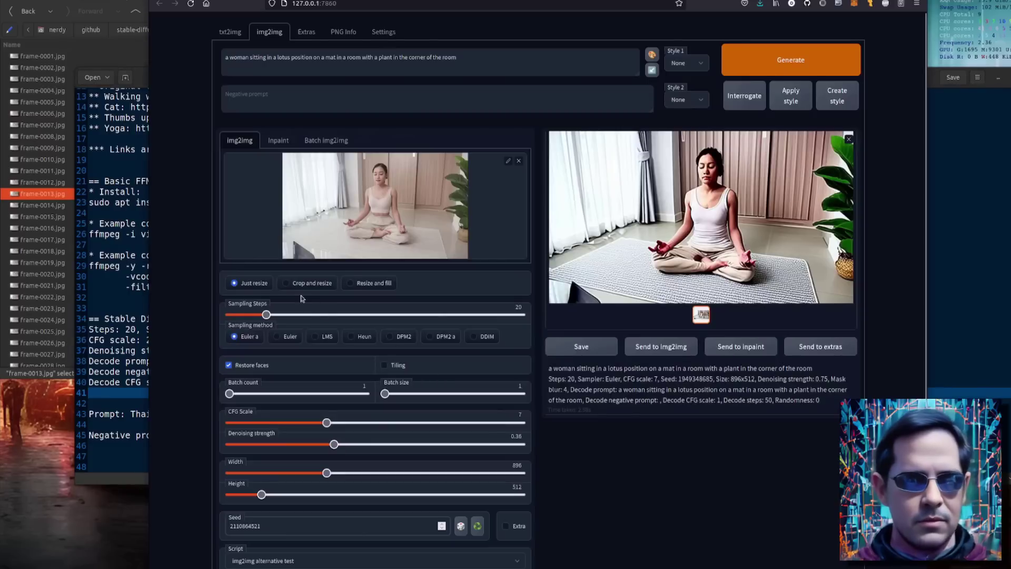
click(279, 140)
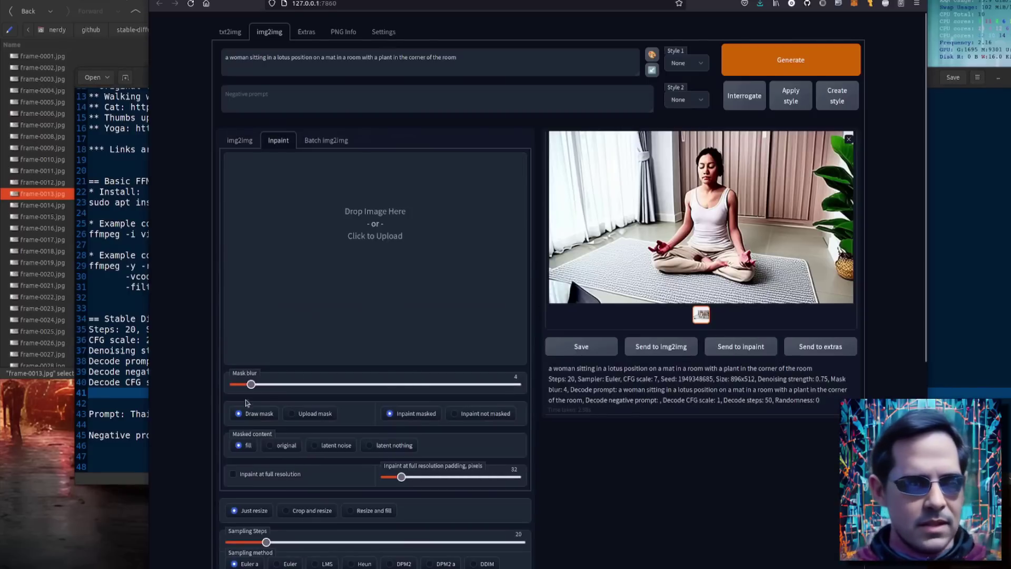
click(239, 140)
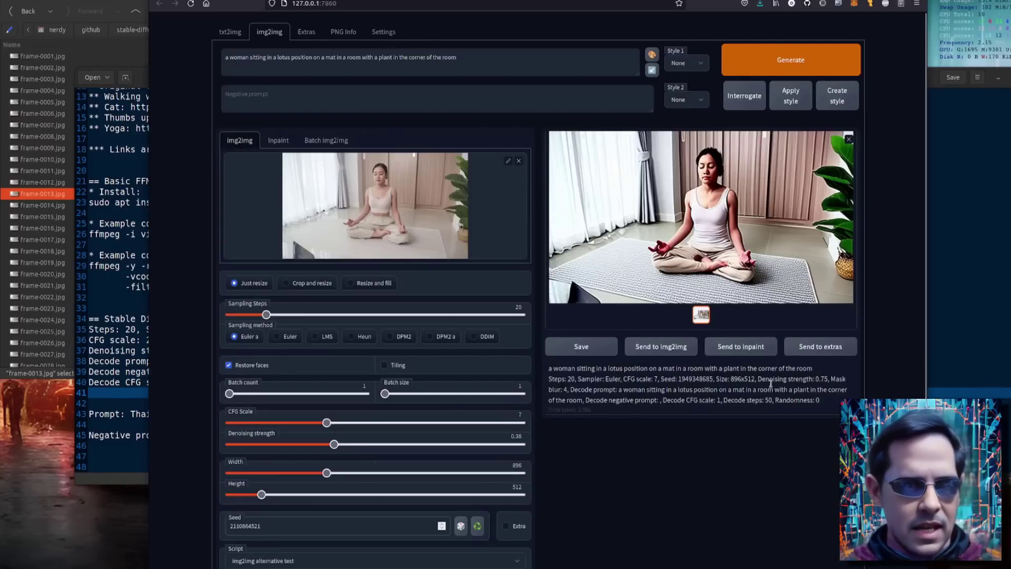
- Replace the script's original prompt with the notes' decode prompt starting "young Thai woman in a plain beige shirt and pants", and generate the image
click(115, 367)
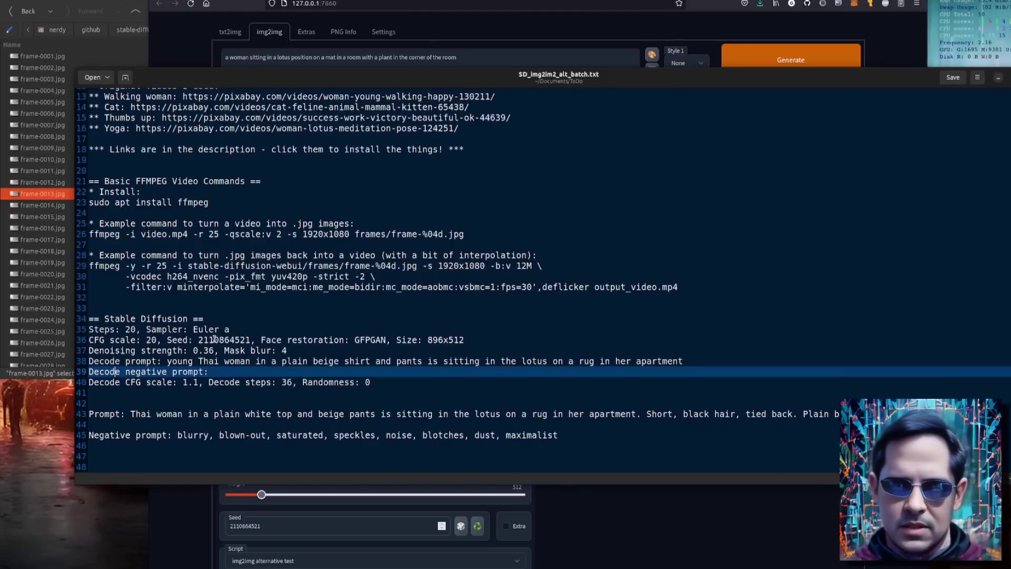
drag(168, 361, 683, 362)
key(ctrl+c)
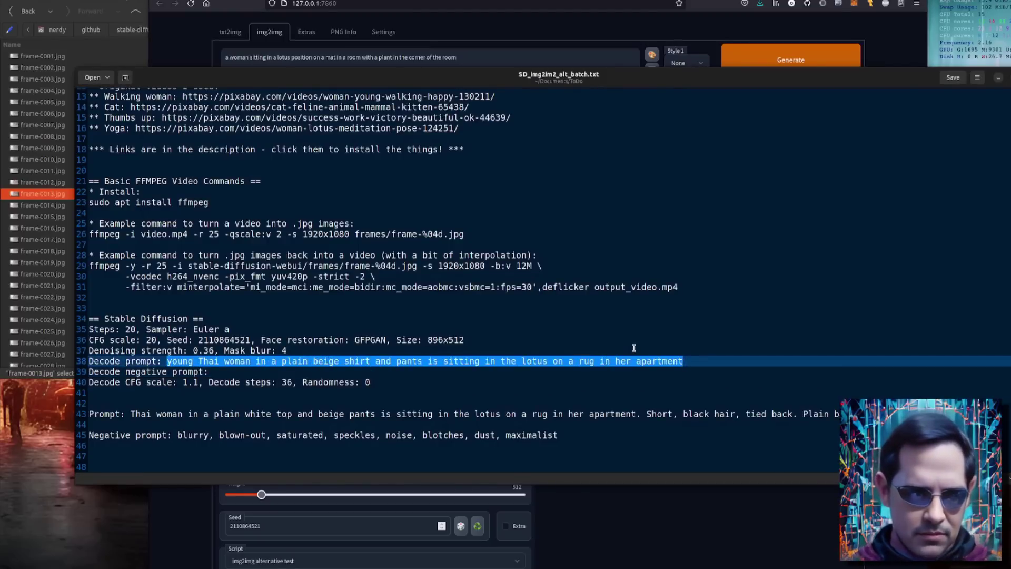
click(468, 498)
scroll(467, 472, down, 3)
drag(476, 445, 195, 445)
key(ctrl+v)
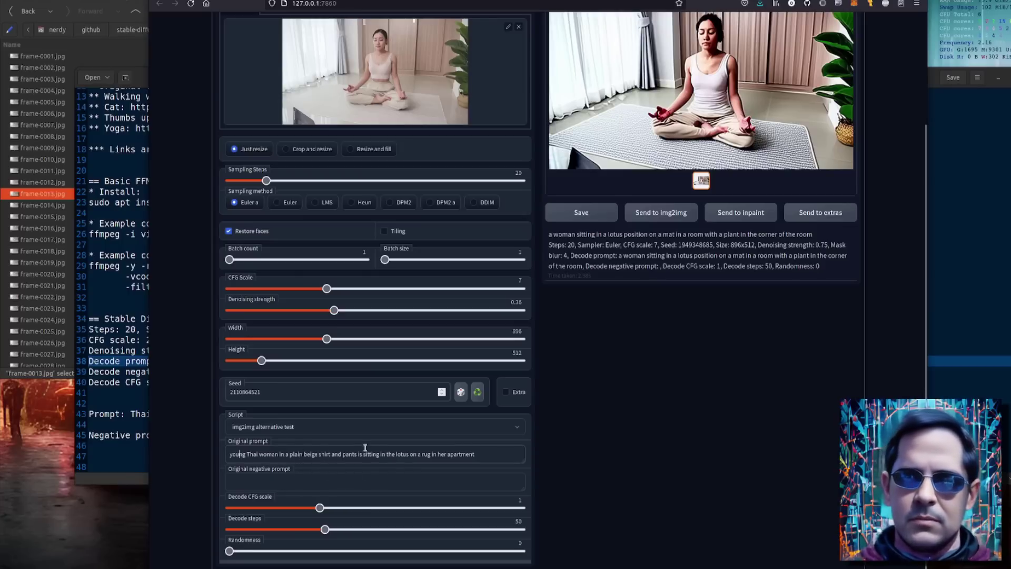
scroll(684, 475, up, 3)
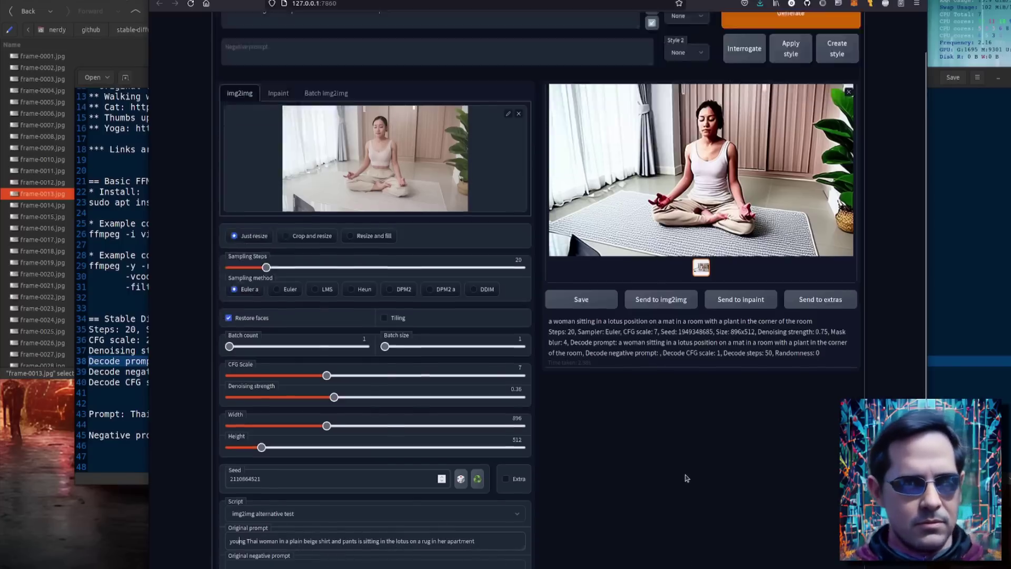
click(781, 63)
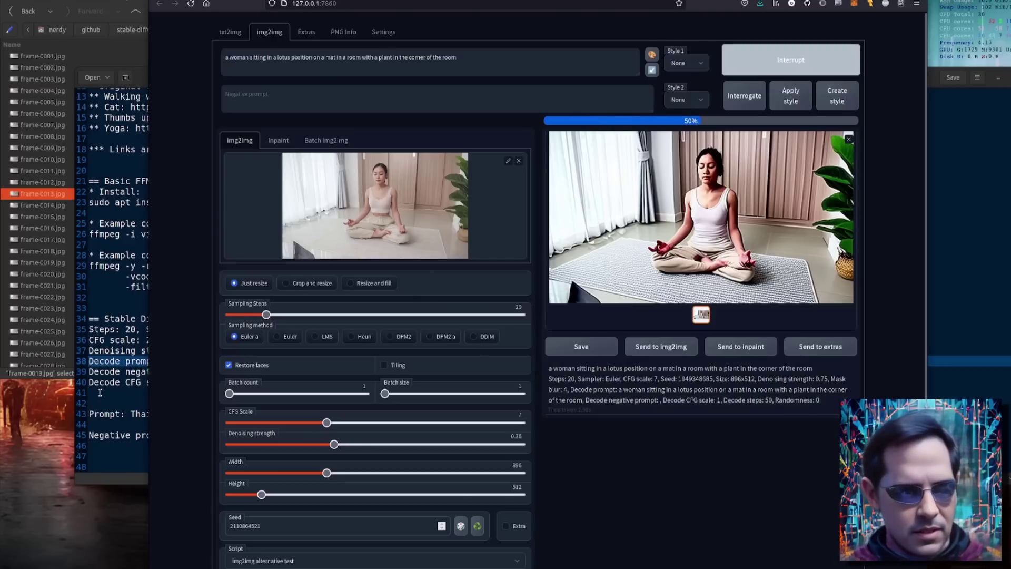
- Set the script's decode CFG scale to 1.1 and decode steps to 36, following the notes
click(152, 377)
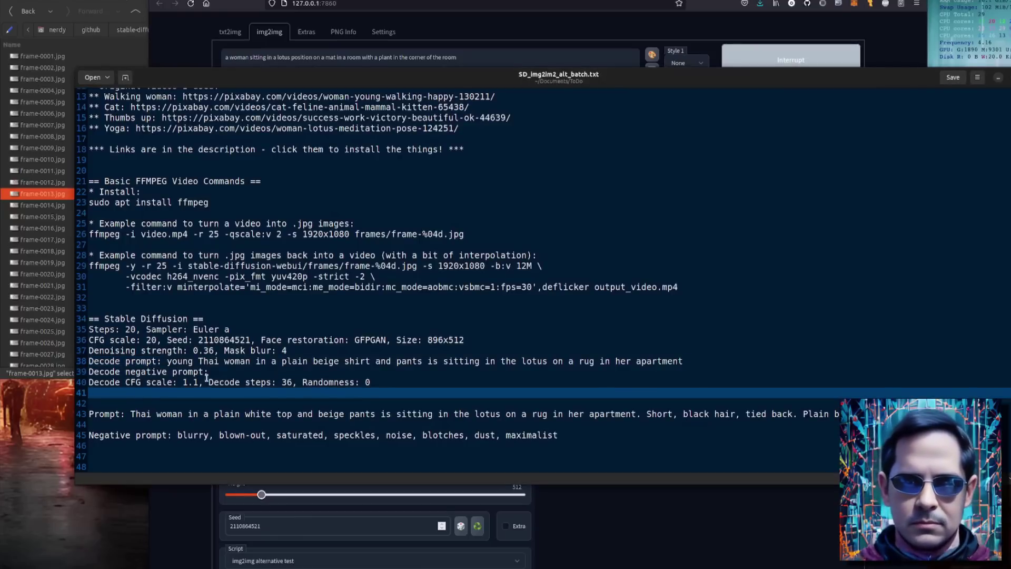
drag(183, 382, 198, 381)
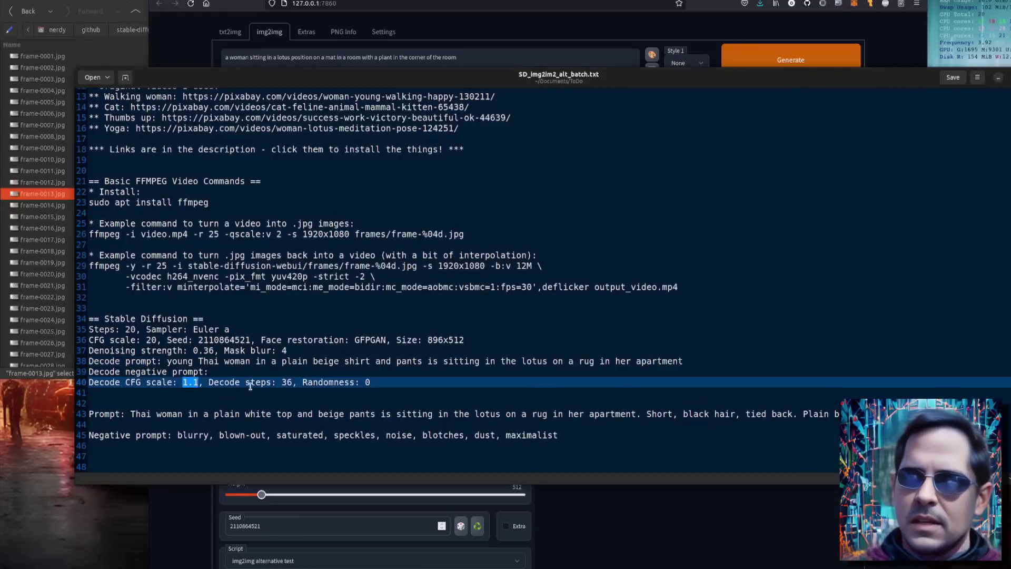
drag(280, 382, 292, 382)
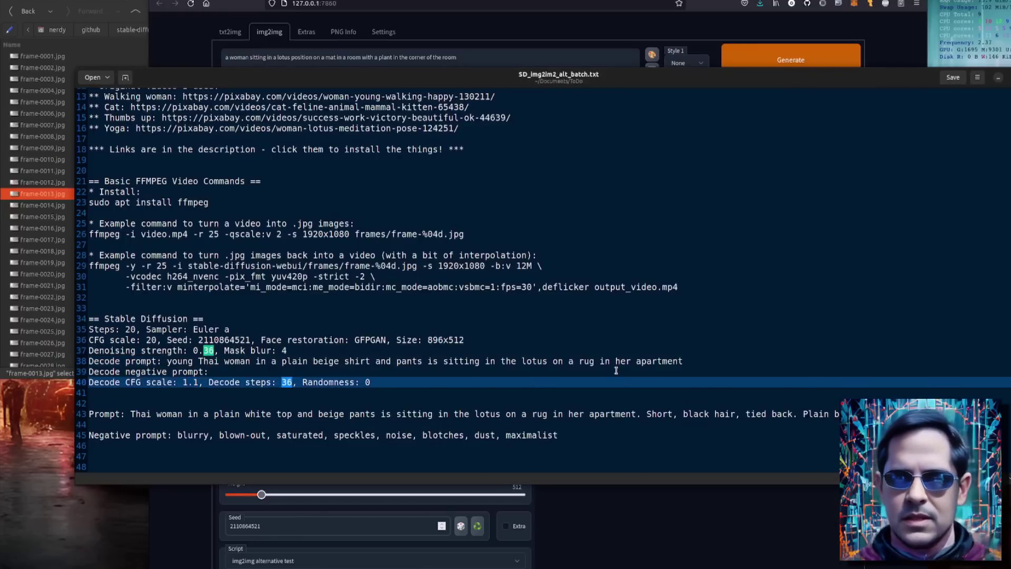
click(691, 515)
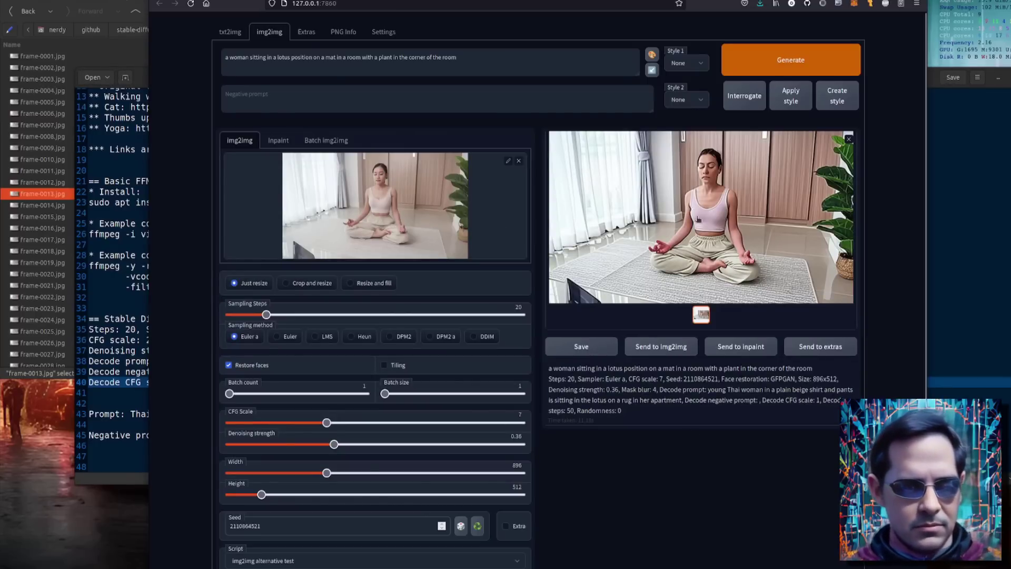
scroll(692, 442, down, 3)
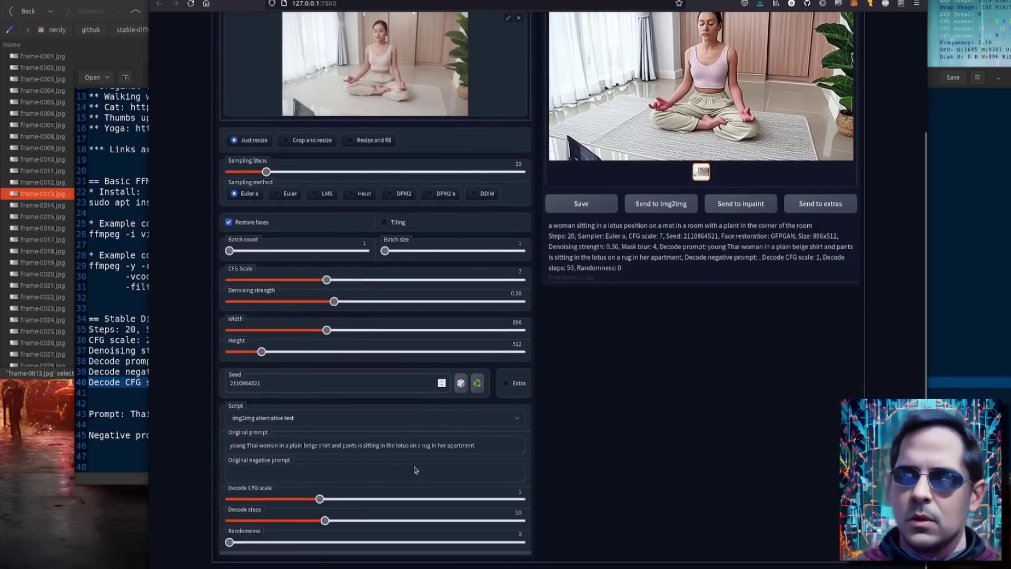
drag(320, 497, 329, 498)
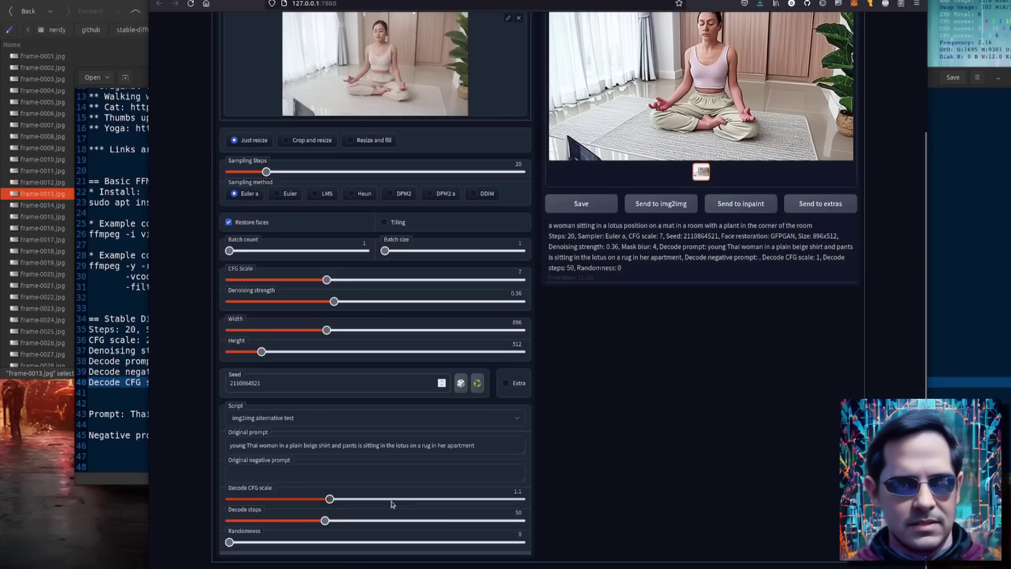
drag(325, 521, 292, 521)
click(122, 416)
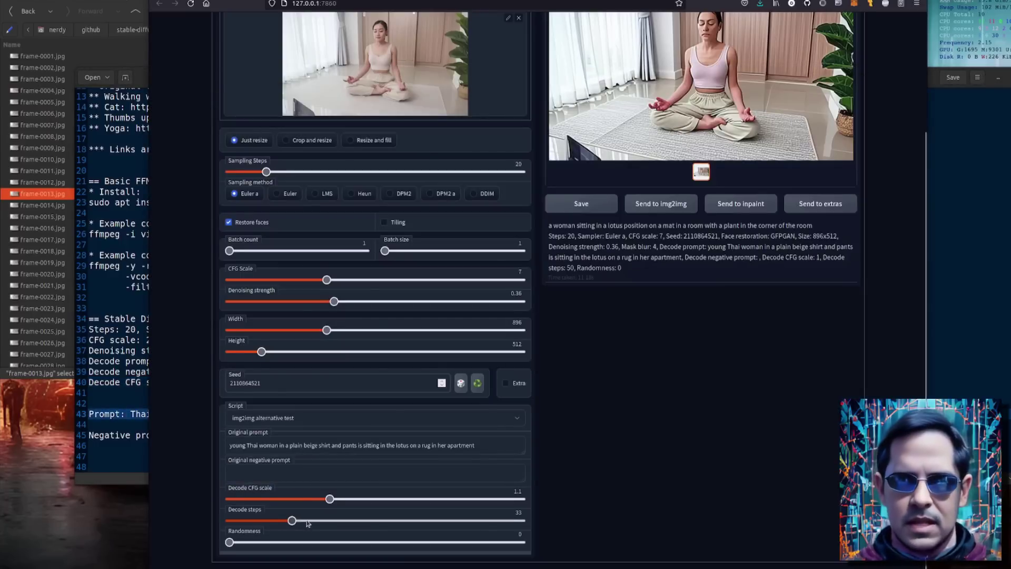
drag(292, 523, 299, 525)
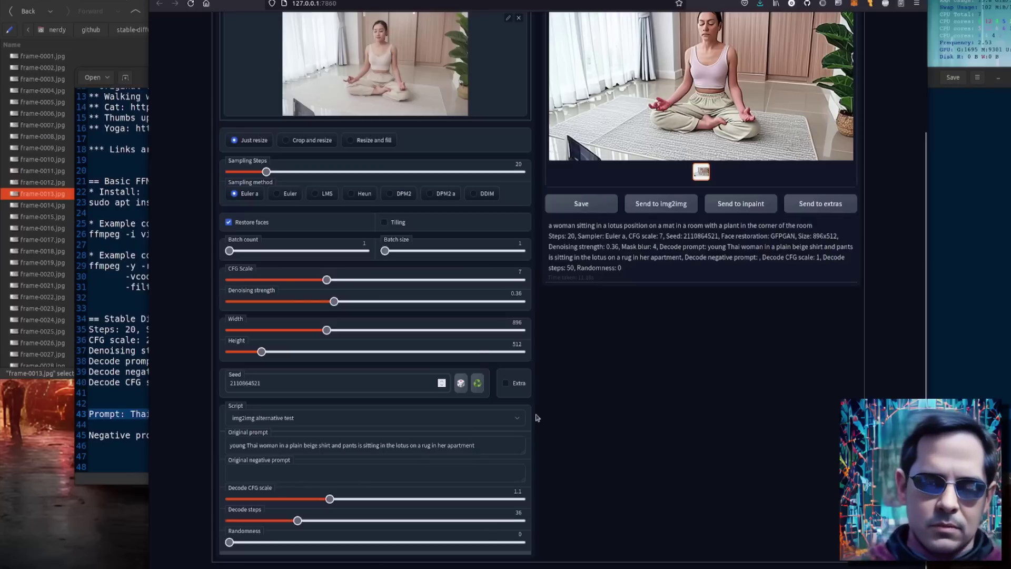
- Generate the image again with the updated decode settings
scroll(551, 236, up, 2)
scroll(551, 237, up, 1)
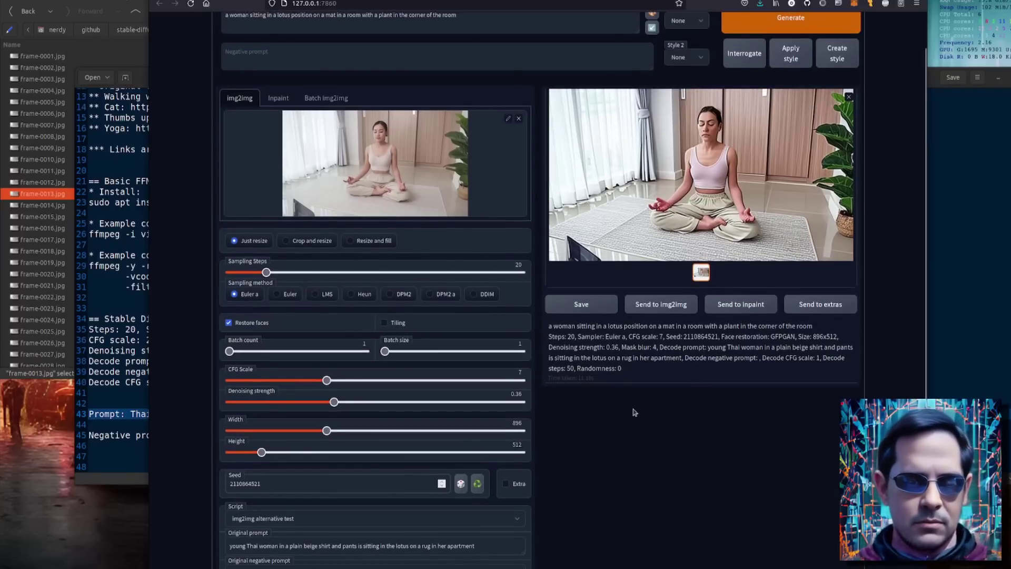
scroll(634, 412, down, 3)
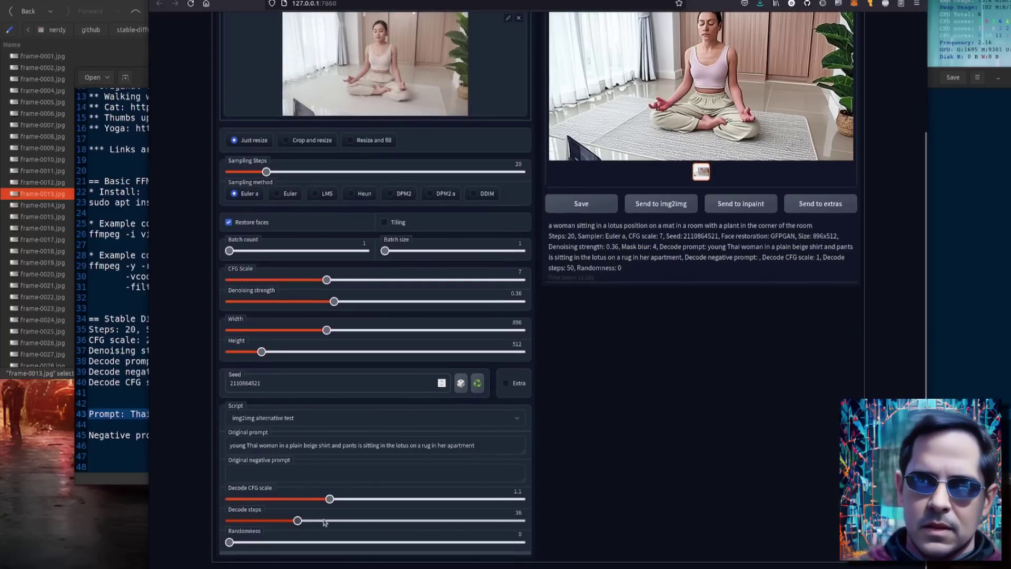
scroll(631, 527, up, 4)
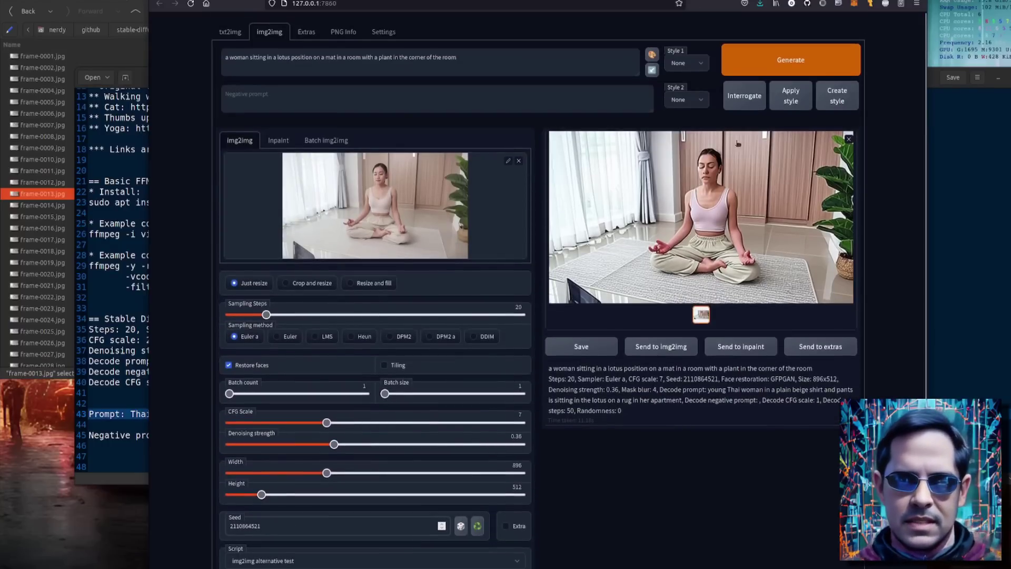
click(765, 55)
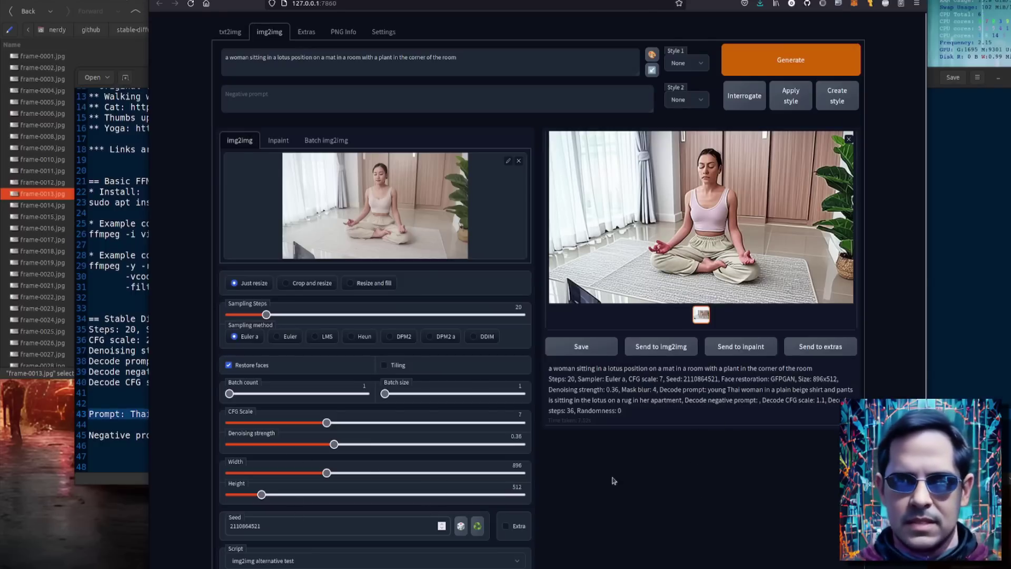
scroll(631, 498, down, 2)
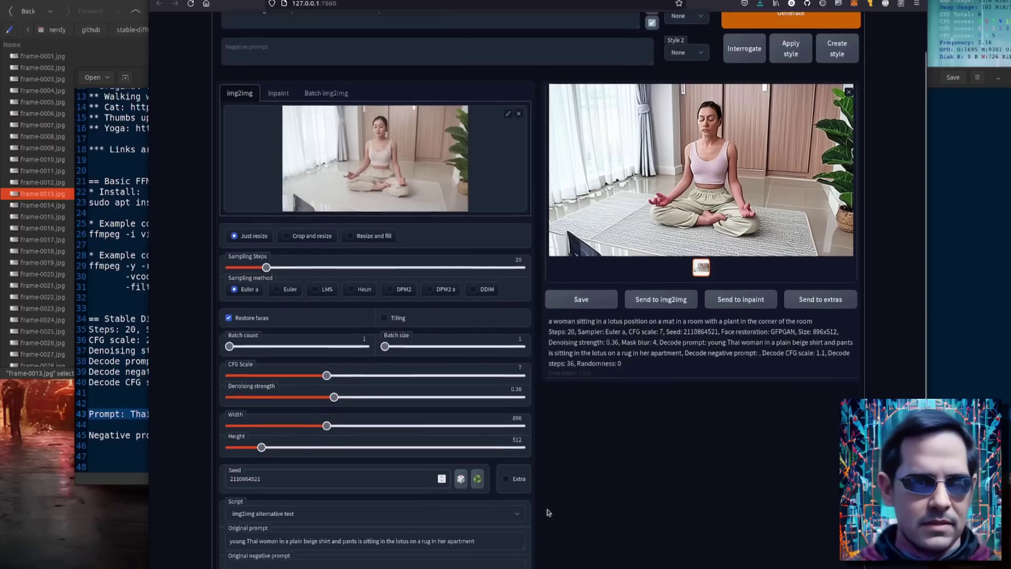
- Replace the main prompt with the notes' prompt starting "Thai woman in a plain white top and beige pants" and generate the image
scroll(642, 249, up, 2)
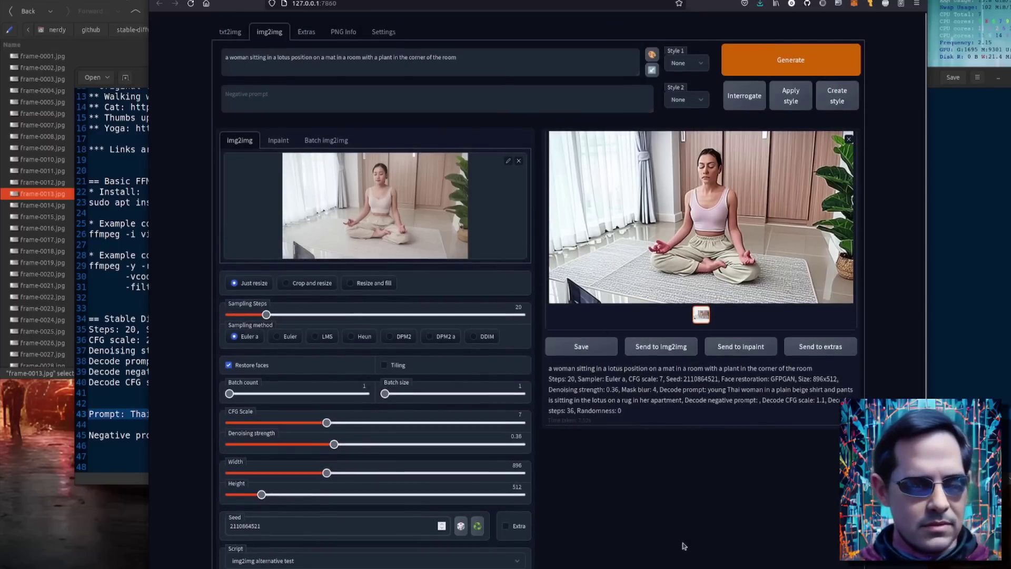
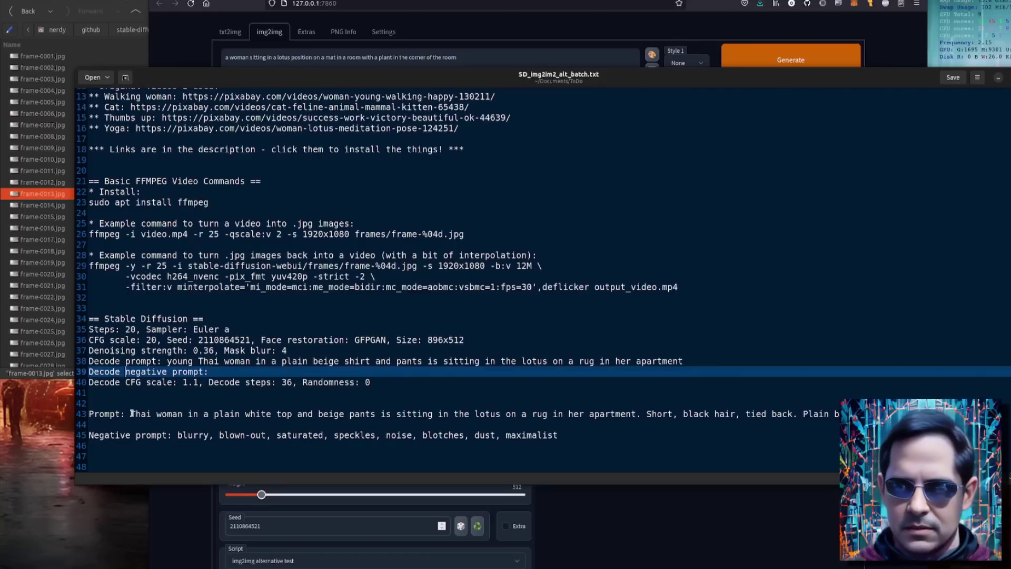
drag(131, 413, 843, 414)
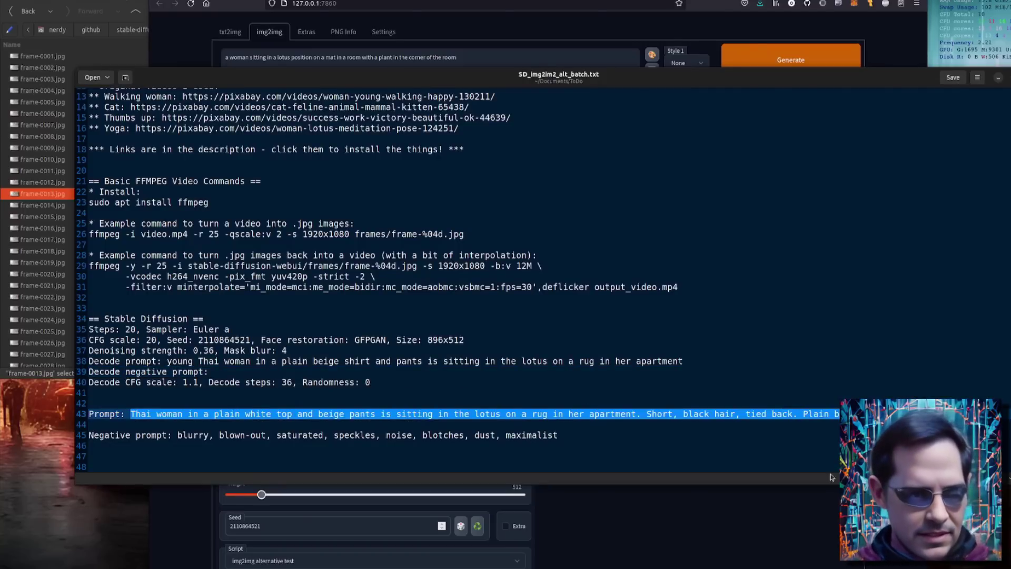
click(448, 59)
key(ctrl+a)
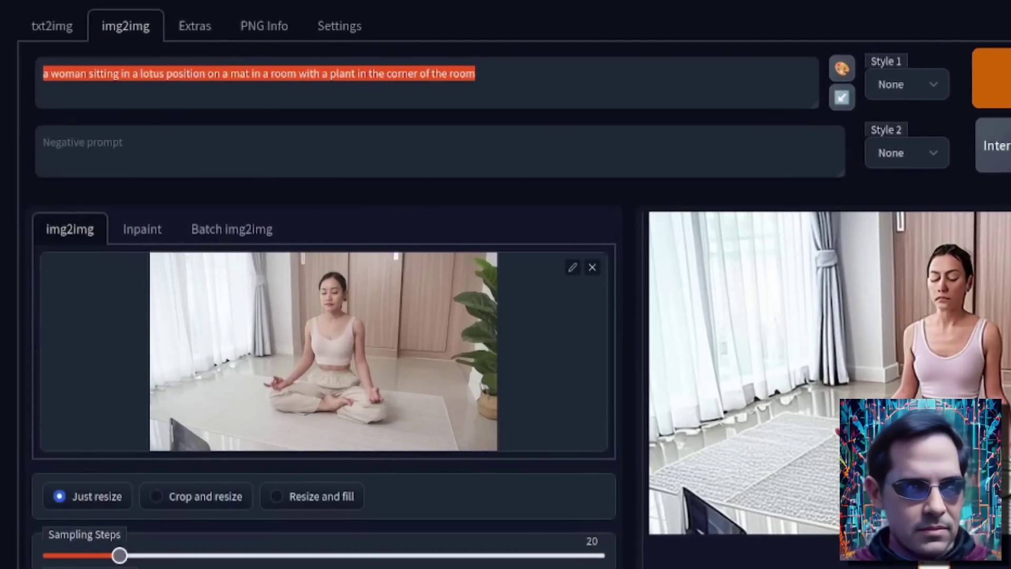
scroll(505, 284, down, 4)
scroll(608, 206, up, 4)
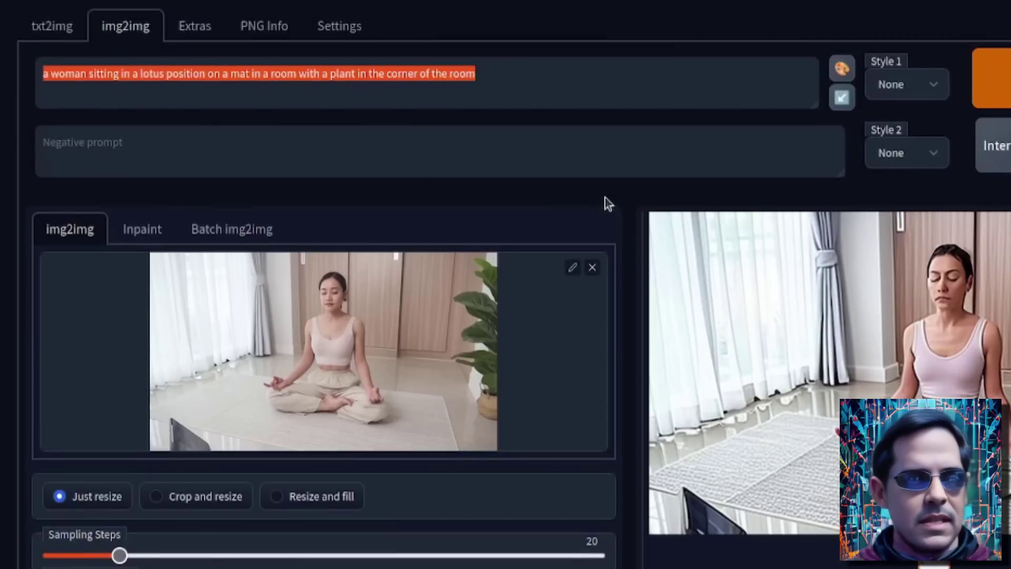
text(Thai woman in a plain white top and beige pants is sitting in the lotus on a rug in her apartment. Short, black hair, tied back. Plain background. Anime art style)
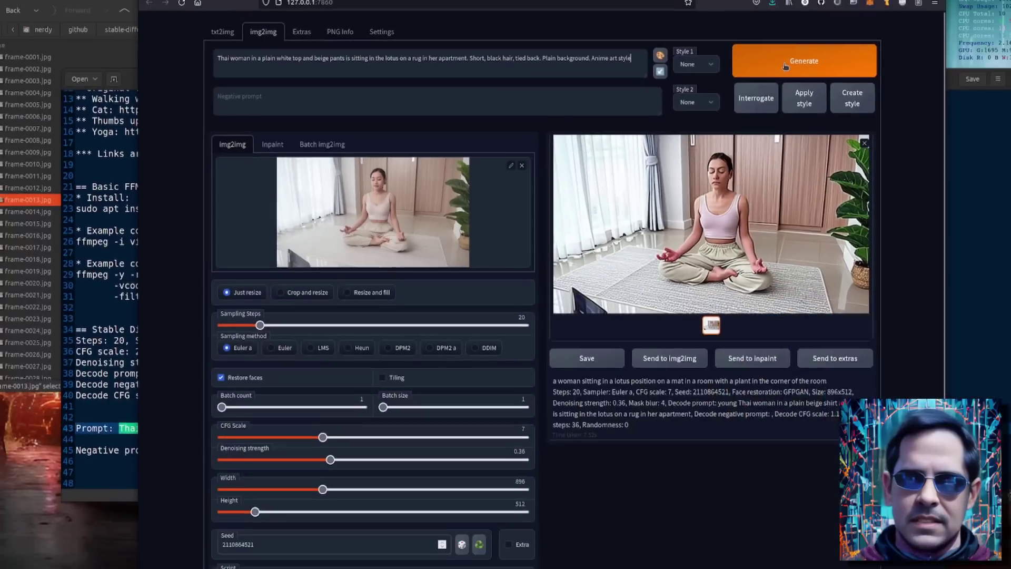
key(ctrl+Return)
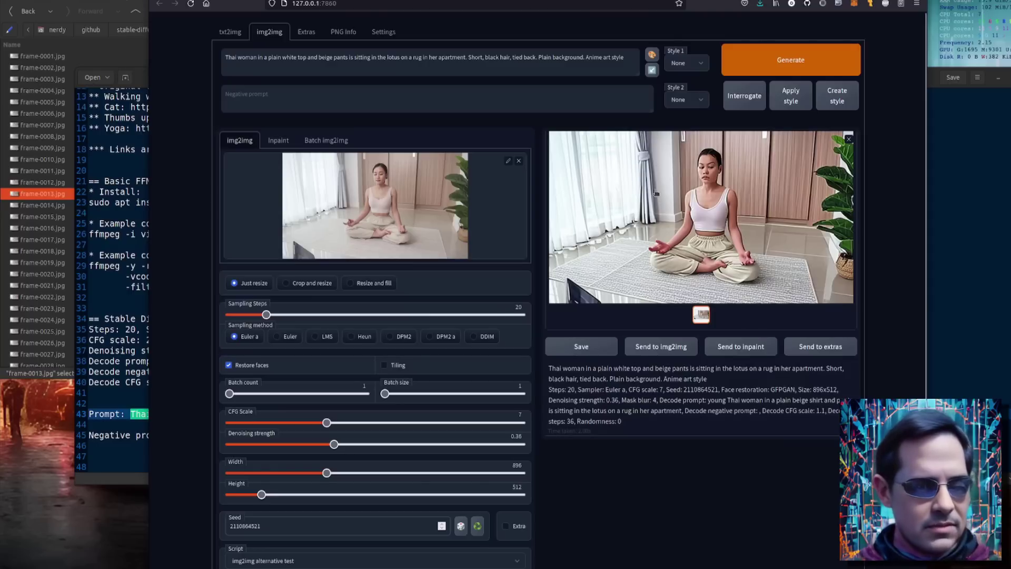
- Raise the CFG scale to 20 as given in the notes and generate the image
click(134, 403)
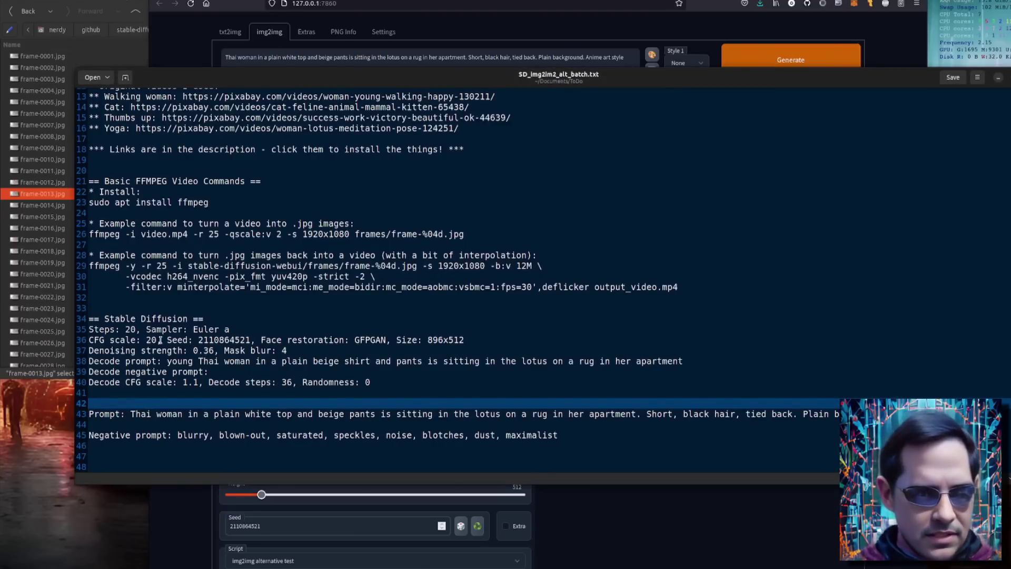
drag(160, 340, 89, 339)
click(639, 547)
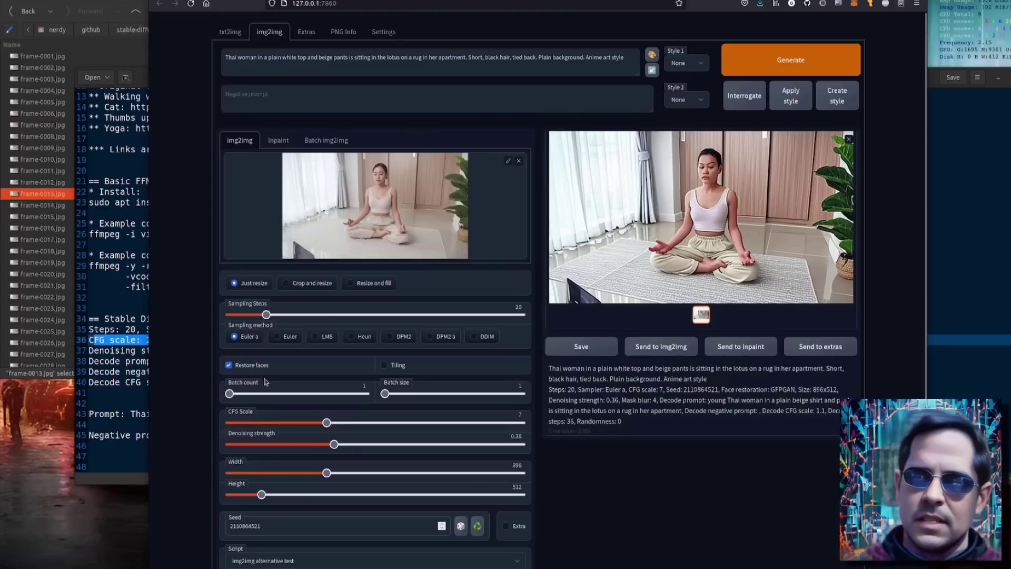
drag(327, 422, 555, 439)
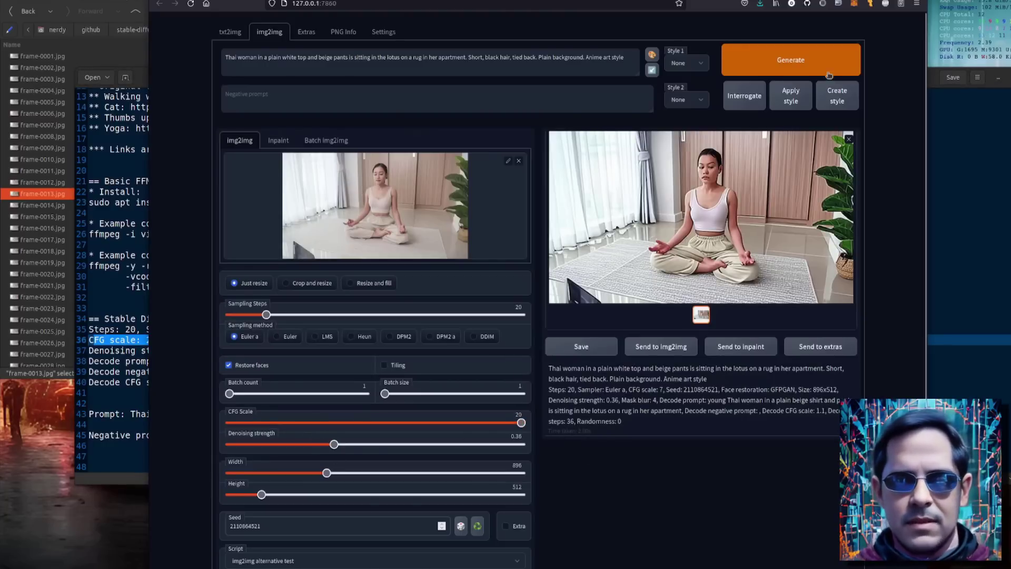
click(804, 58)
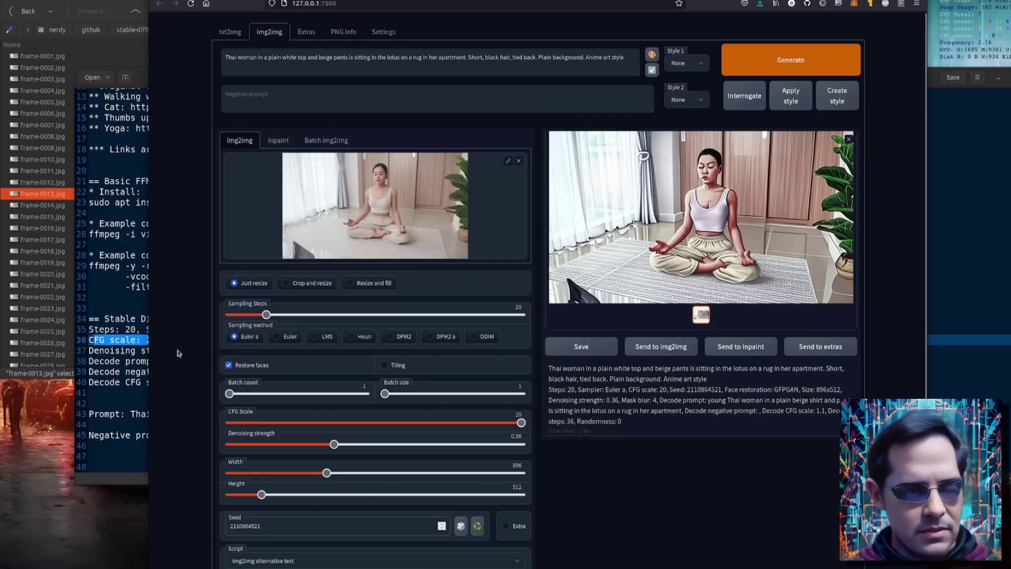
- Copy "blurry, blown-out, saturated, speckles, noise, blotches, dust, maximalist" from the notes into the negative prompt
click(126, 450)
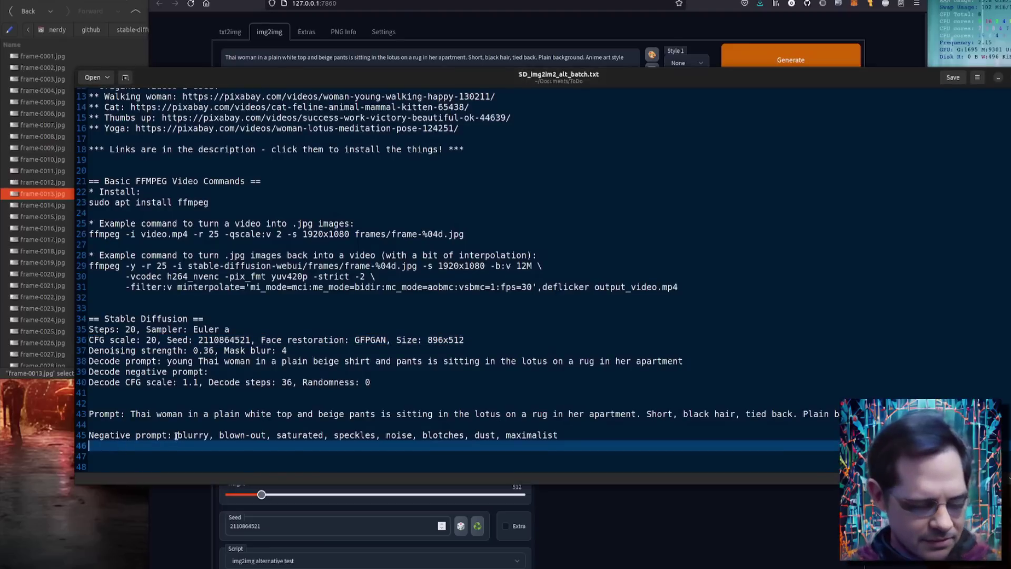
click(174, 436)
double_click(192, 435)
shift+click(556, 435)
key(ctrl+c)
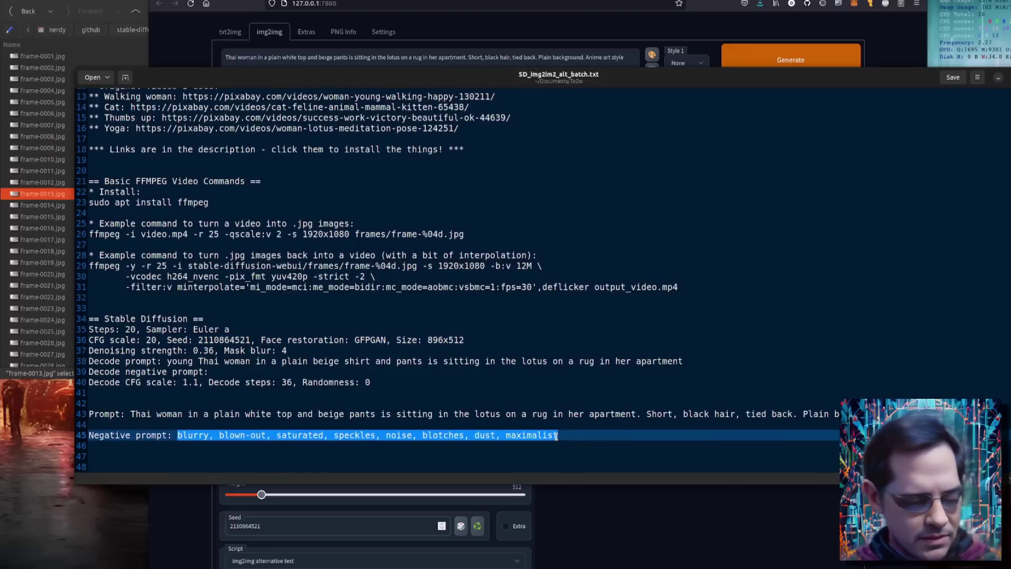
click(594, 486)
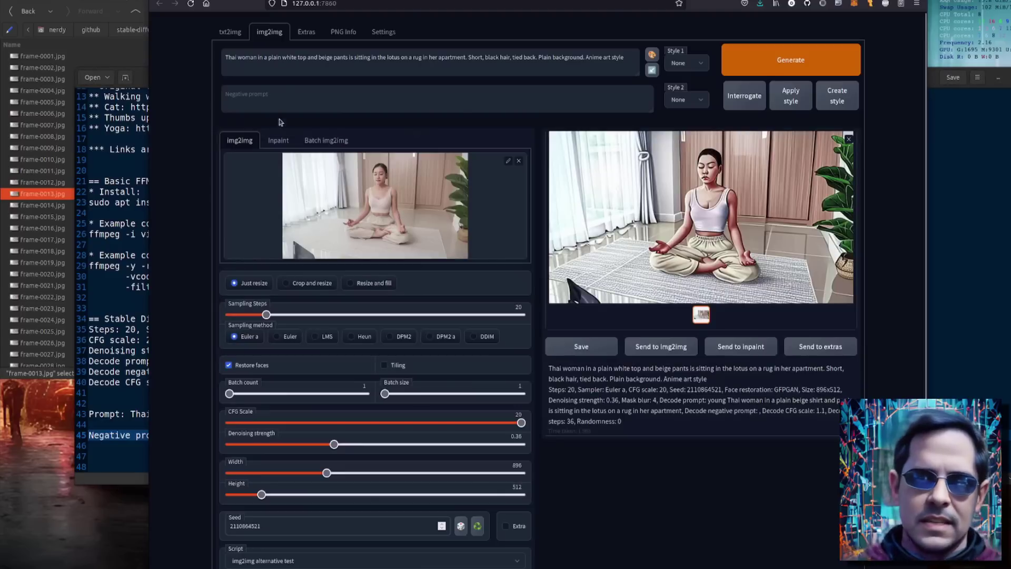
click(282, 95)
key(ctrl+v)
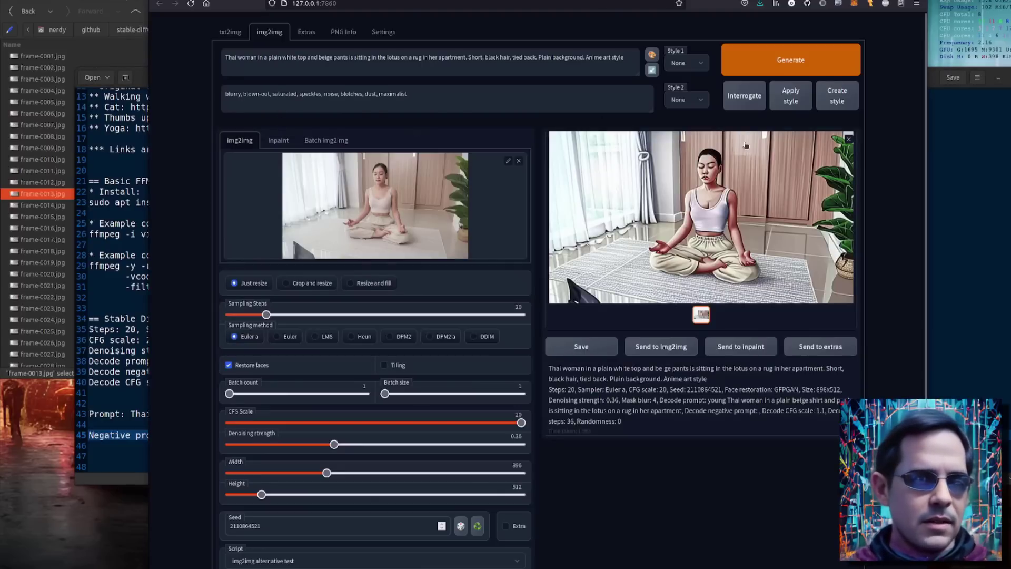
- Review the terms in the negative prompt and generate the image with it applied
double_click(233, 94)
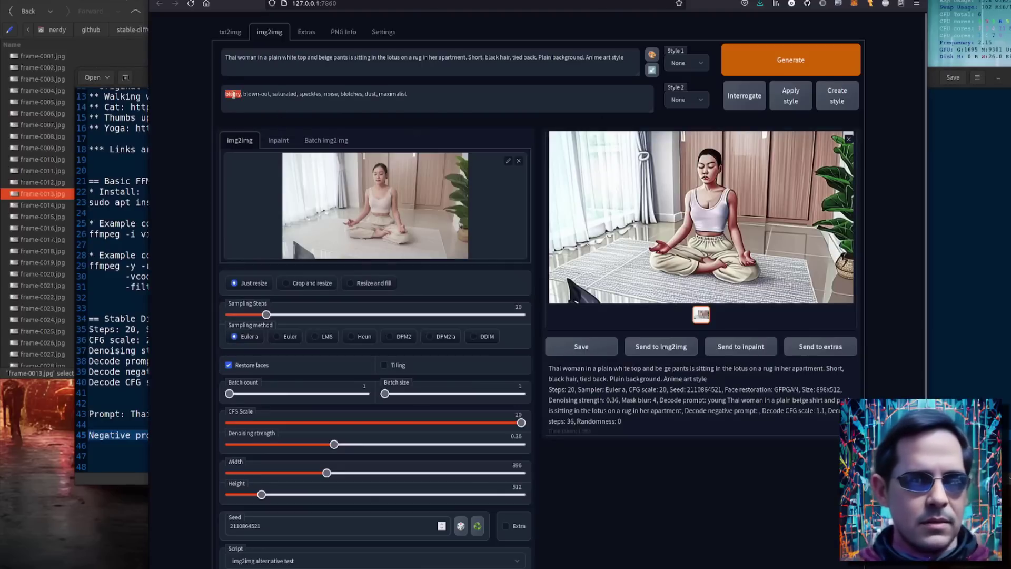
double_click(255, 95)
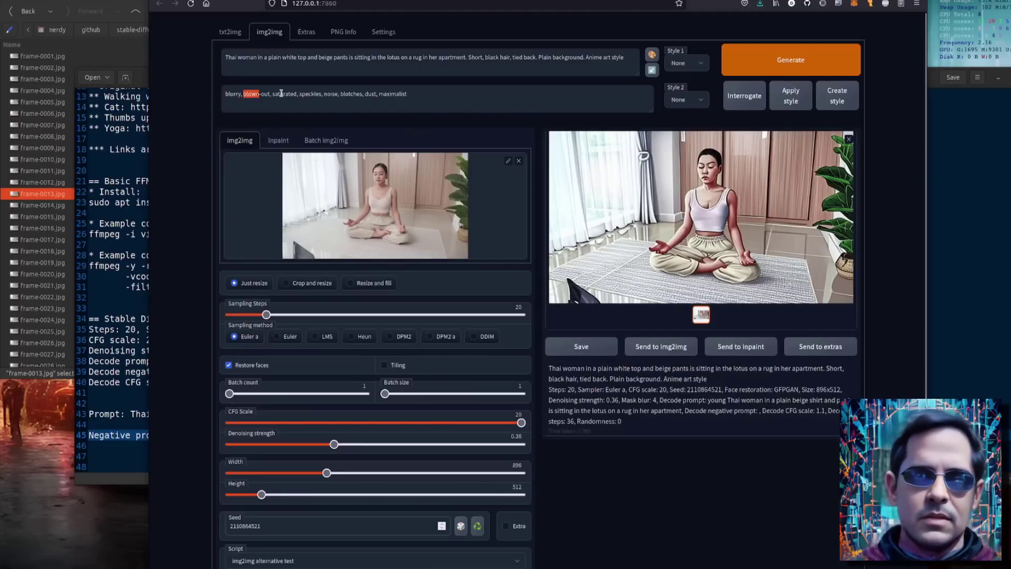
double_click(281, 94)
double_click(309, 94)
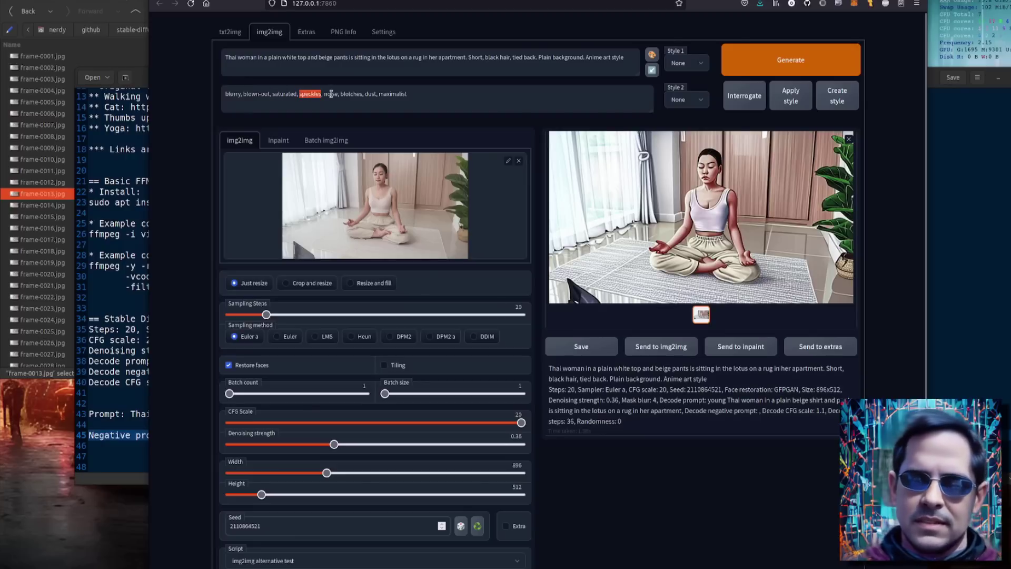
click(397, 94)
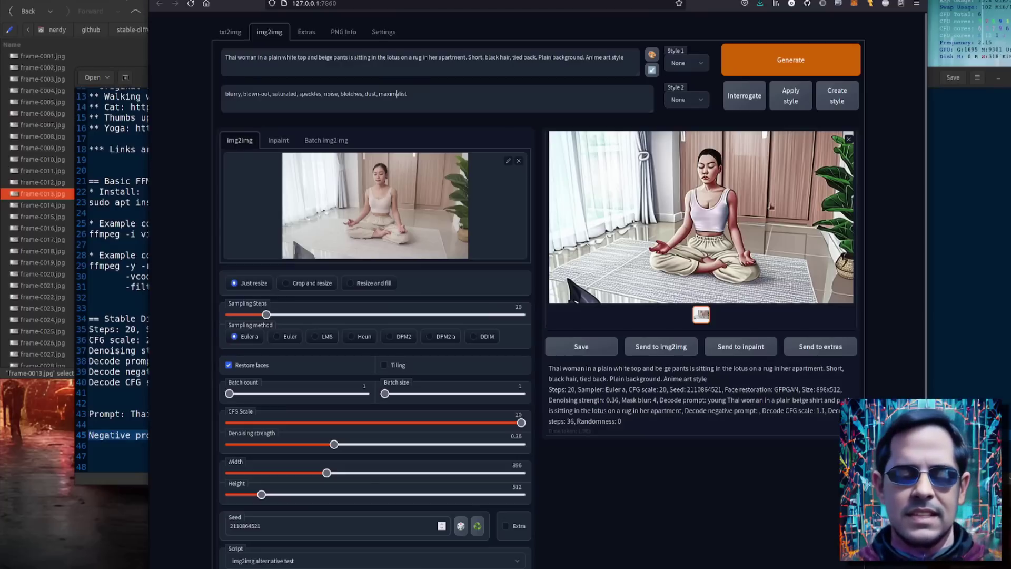
click(790, 61)
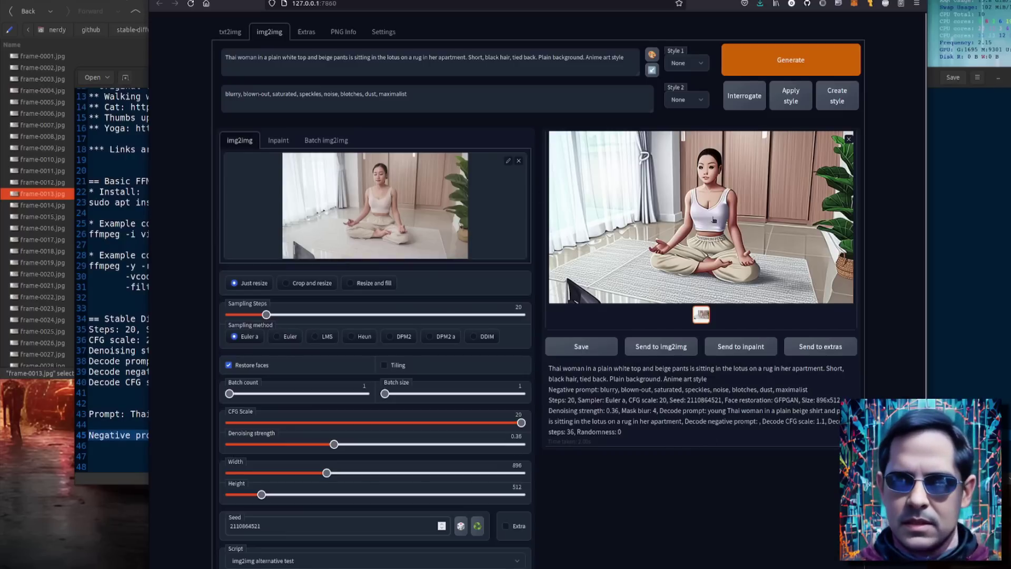
- Replace the source image with frame-0027.jpg from the yoga folder and generate it with the same settings
scroll(629, 456, down, 3)
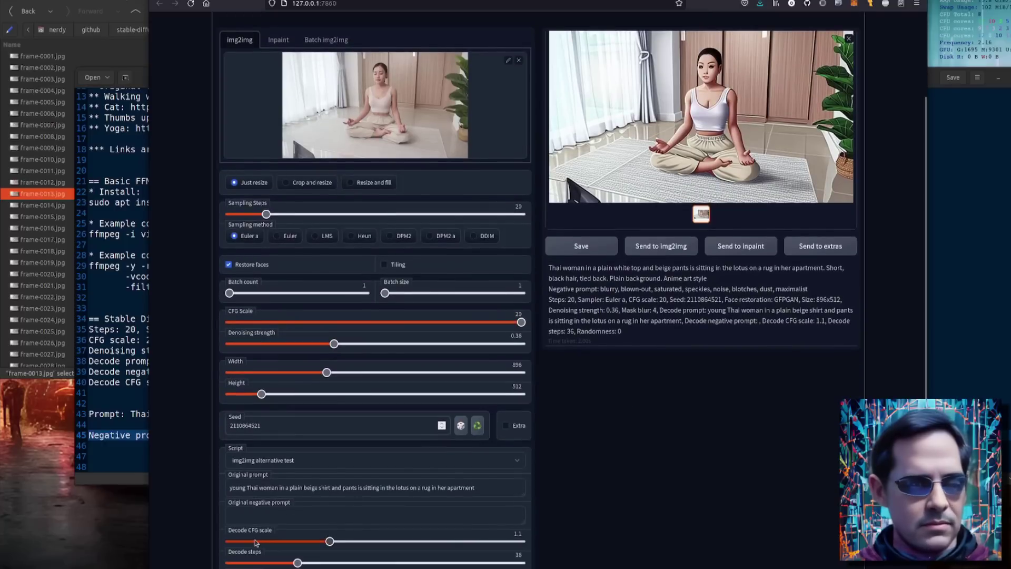
scroll(727, 474, up, 3)
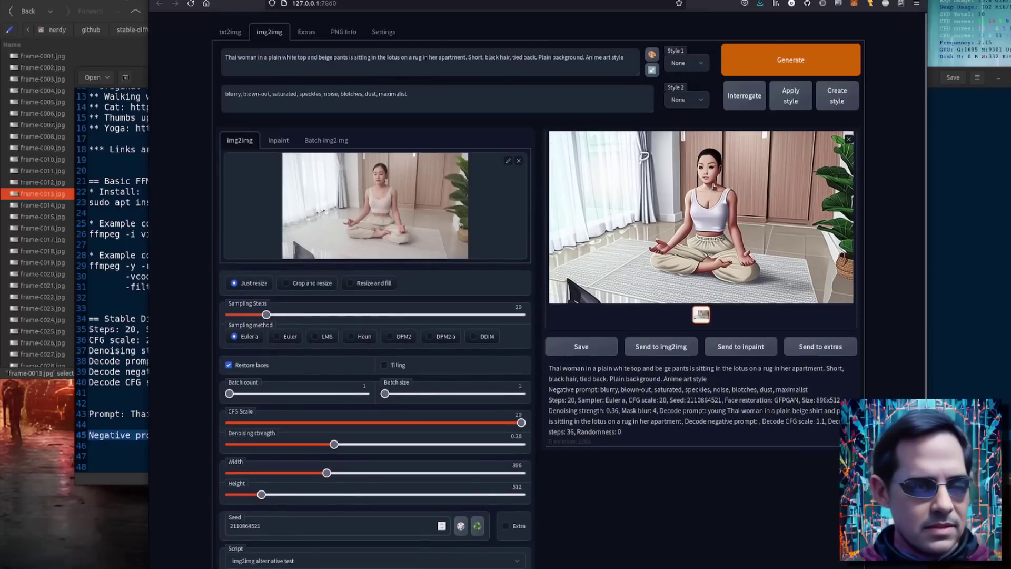
click(40, 355)
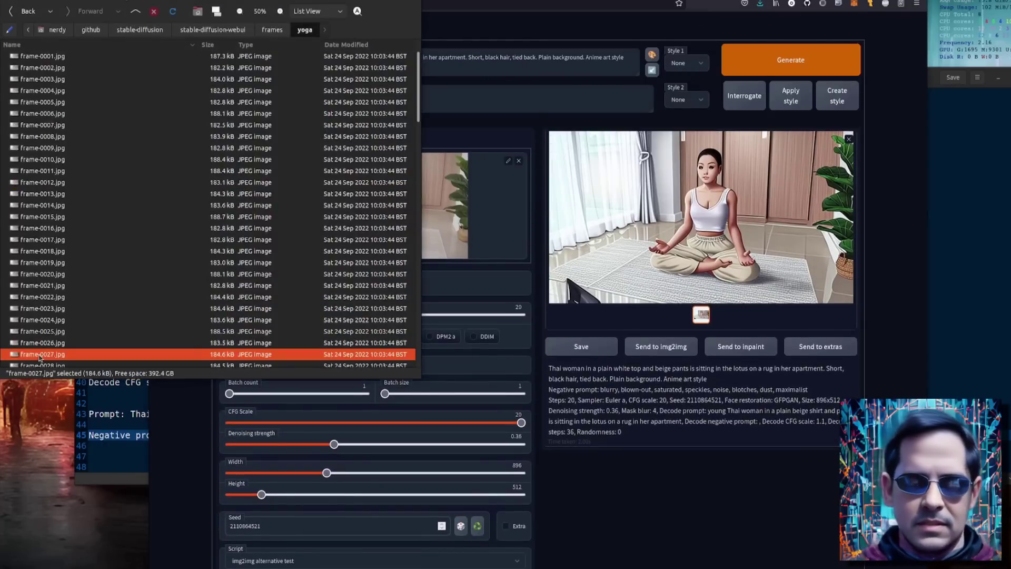
drag(39, 355, 466, 214)
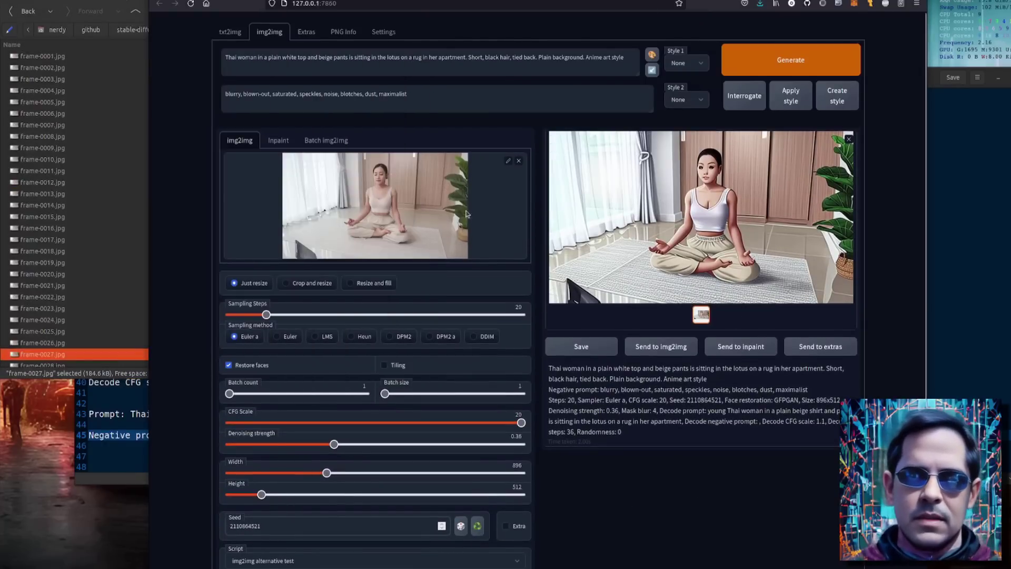
click(790, 61)
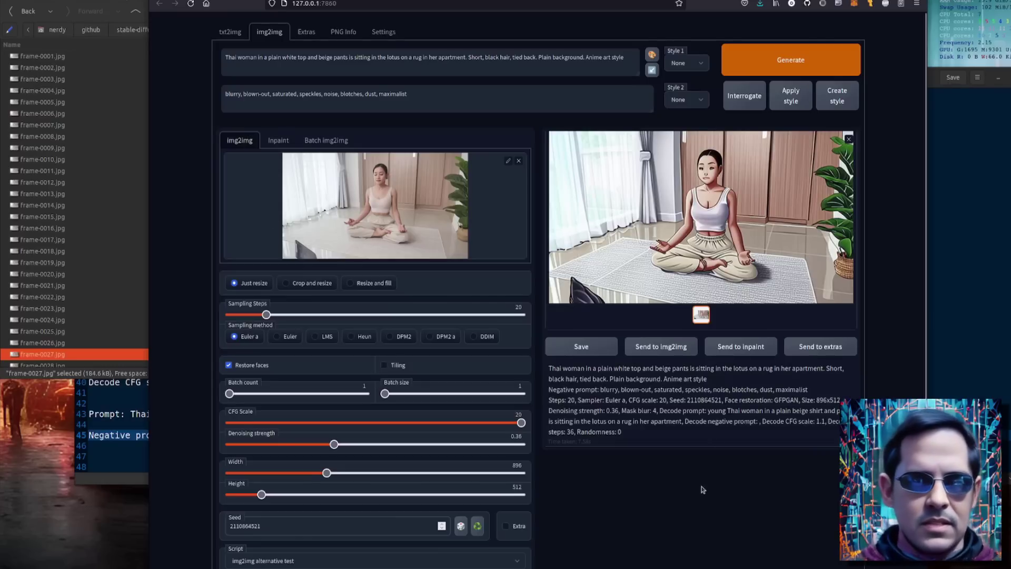
- Set the batch img2img input directory to the path of the yoga folder inside stable-diffusion-webui/frames
click(326, 142)
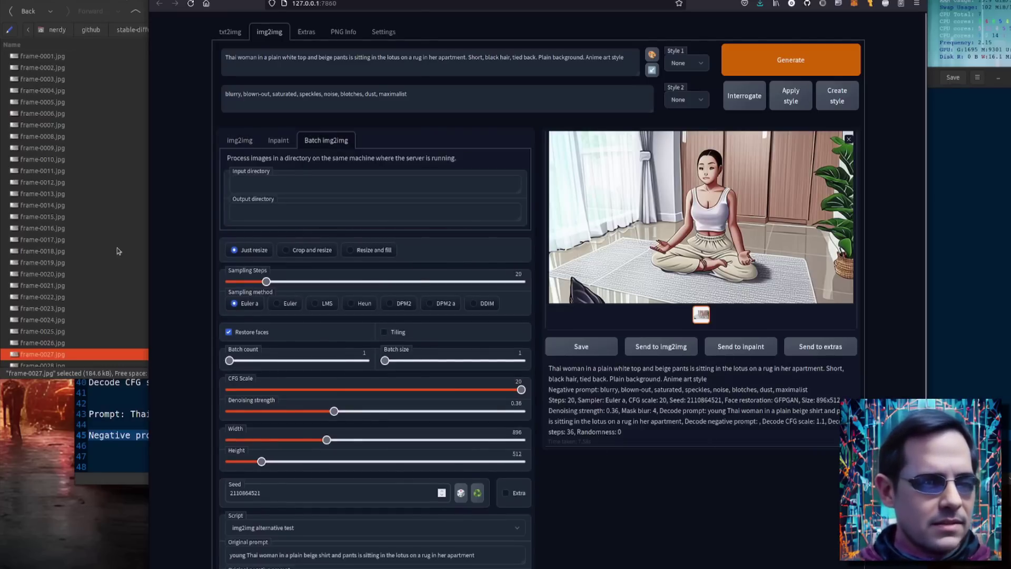
click(117, 250)
click(272, 29)
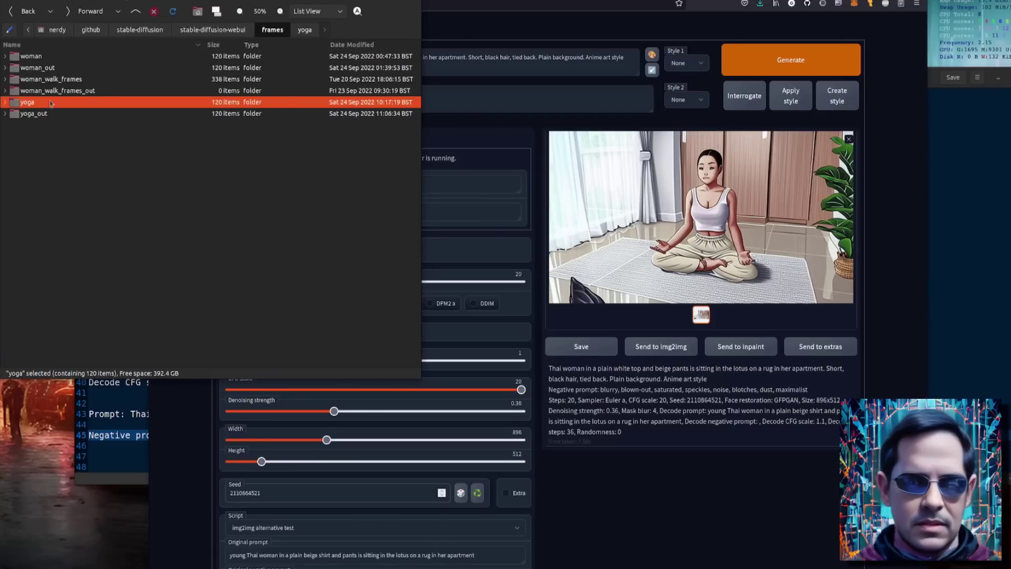
right_click(39, 103)
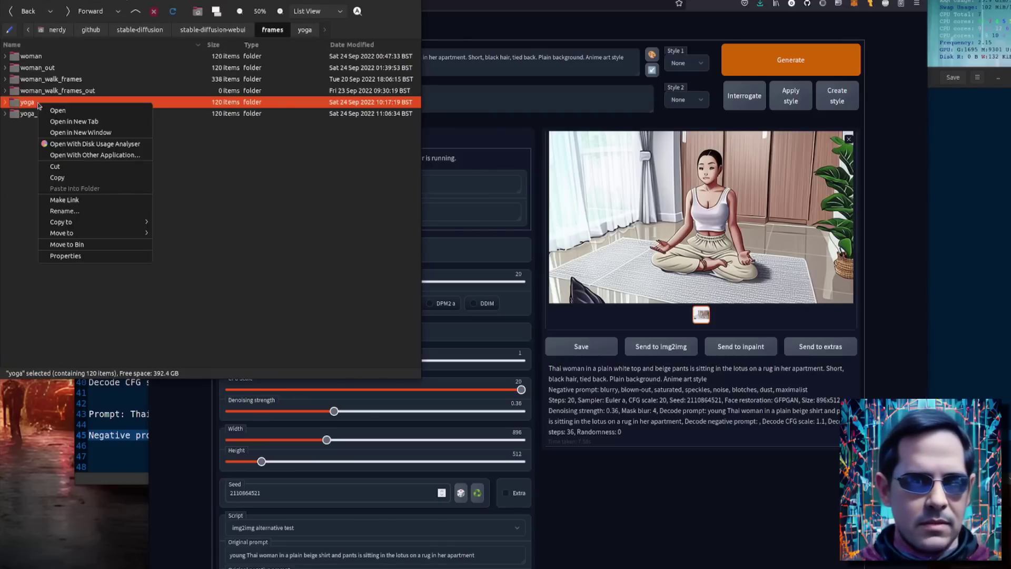
click(76, 177)
click(340, 180)
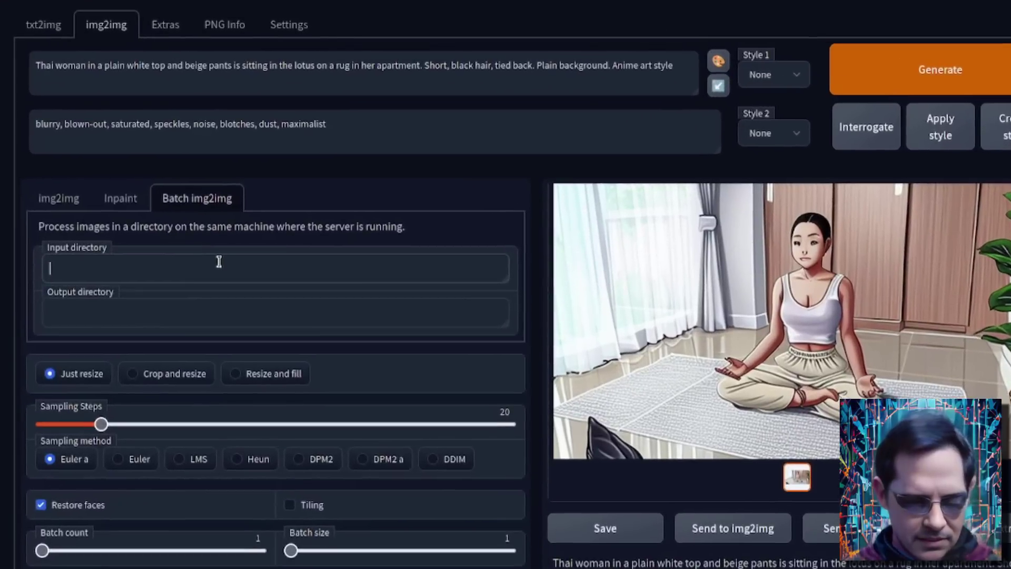
text(/home/nerdy/github/stable-diffusion/stable-diffusion-webui/frames/yoga)
- Set the batch output directory to the same frames path, ending in yoga_out
click(365, 306)
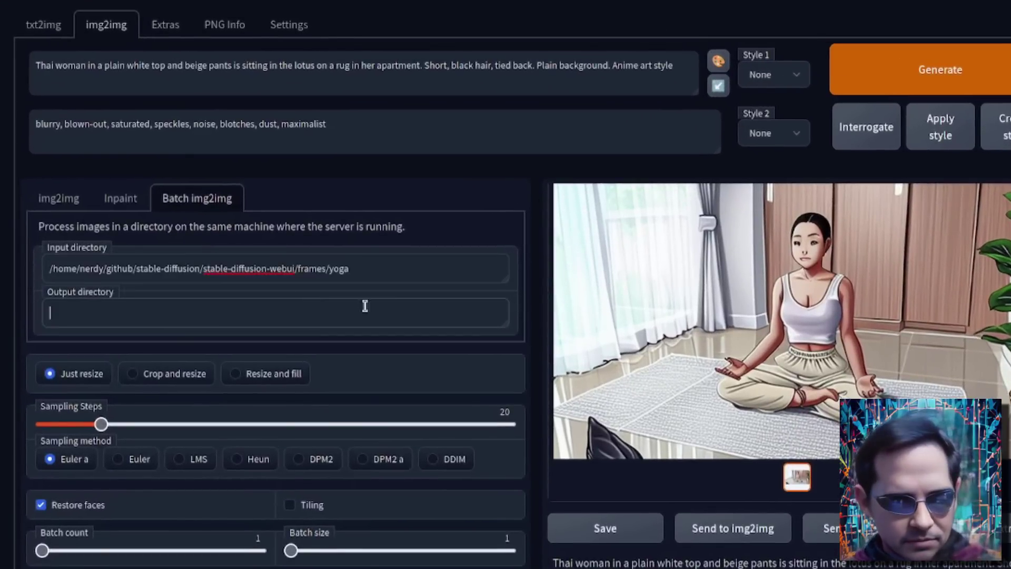
text(/home/nerdy/github/stable-diffusion/stable-diffusion-webui/frames/yoga)
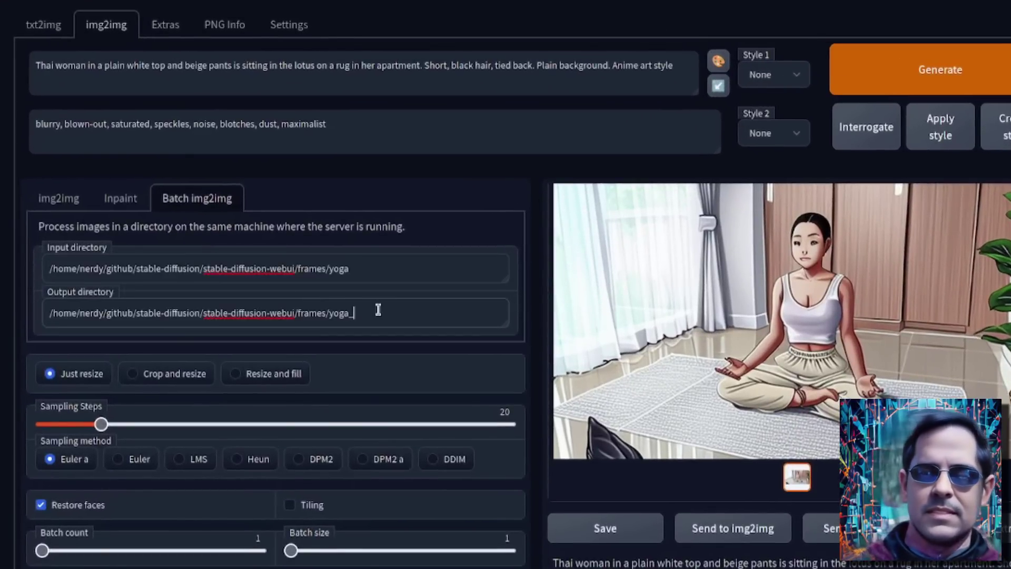
text(_out)
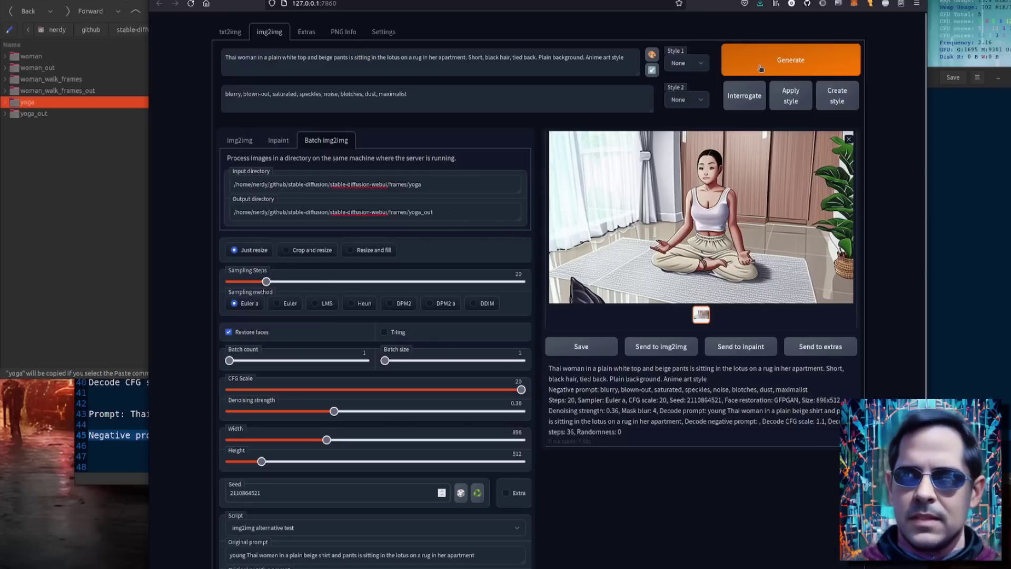
- Look over the batch settings and return to the single-image img2img settings
scroll(738, 499, down, 1)
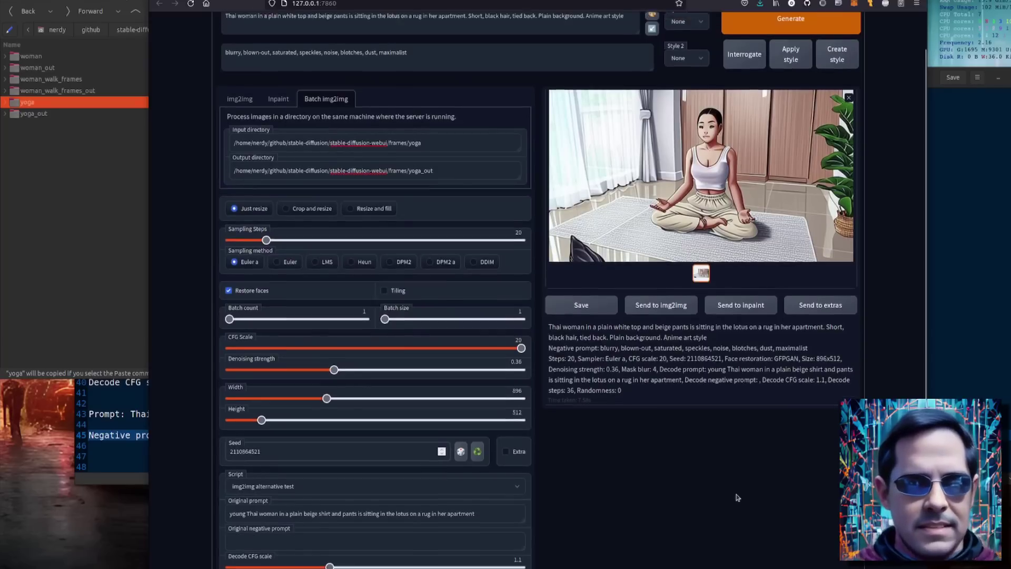
scroll(737, 498, up, 1)
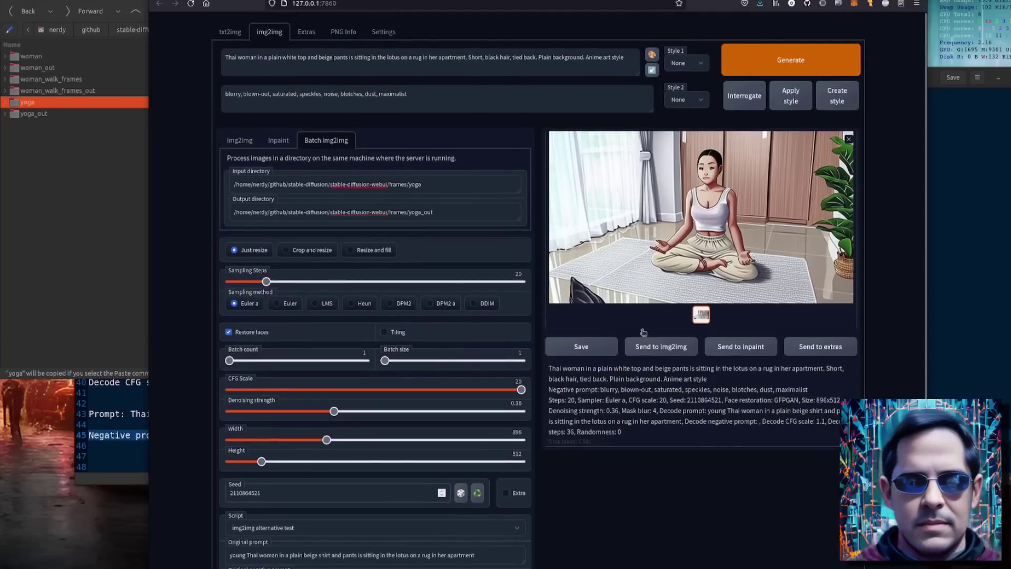
click(240, 141)
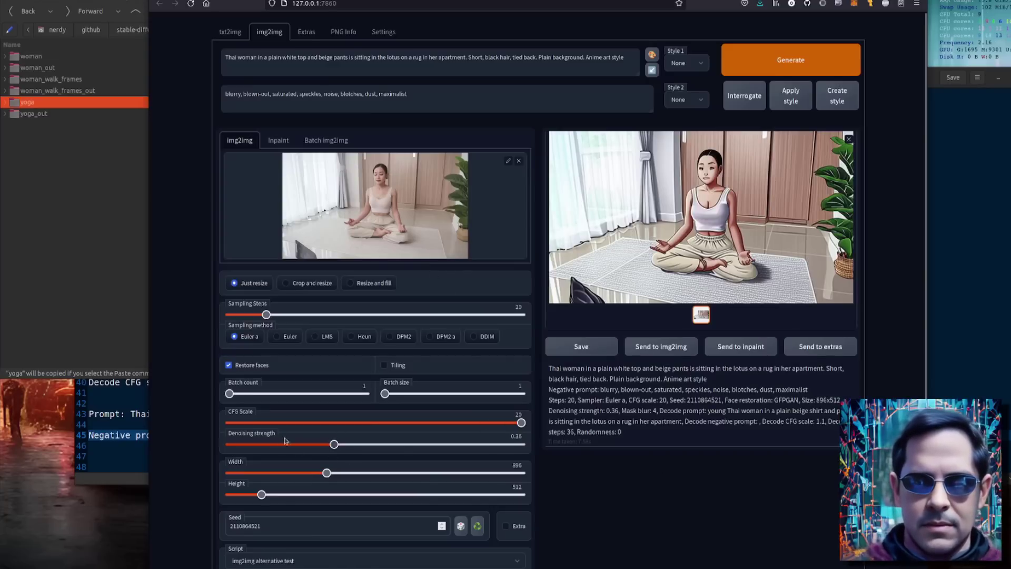
- Generate the frame with denoising strength 0.76 and again with 0.36 to compare the results
drag(339, 448, 451, 445)
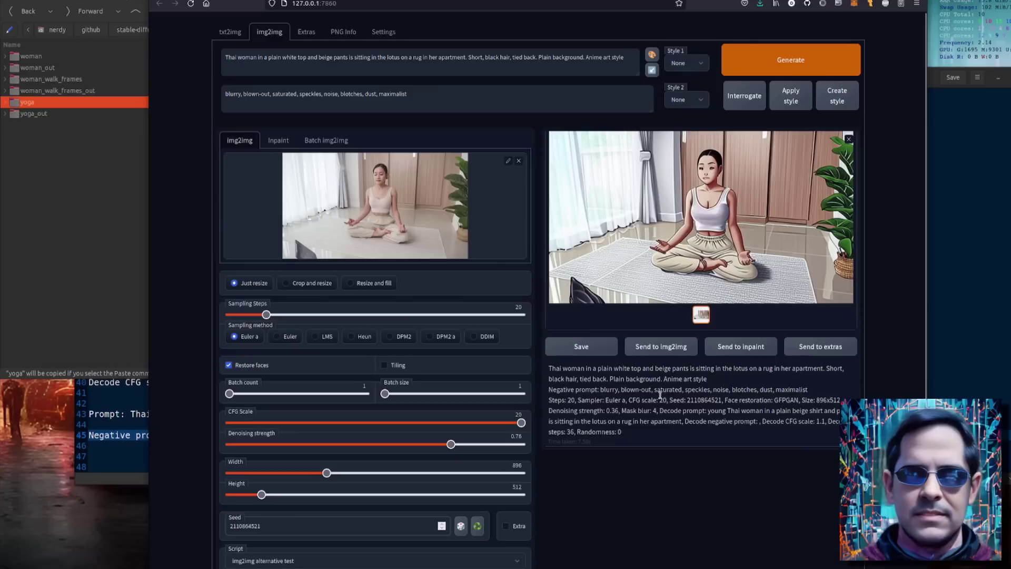
click(787, 64)
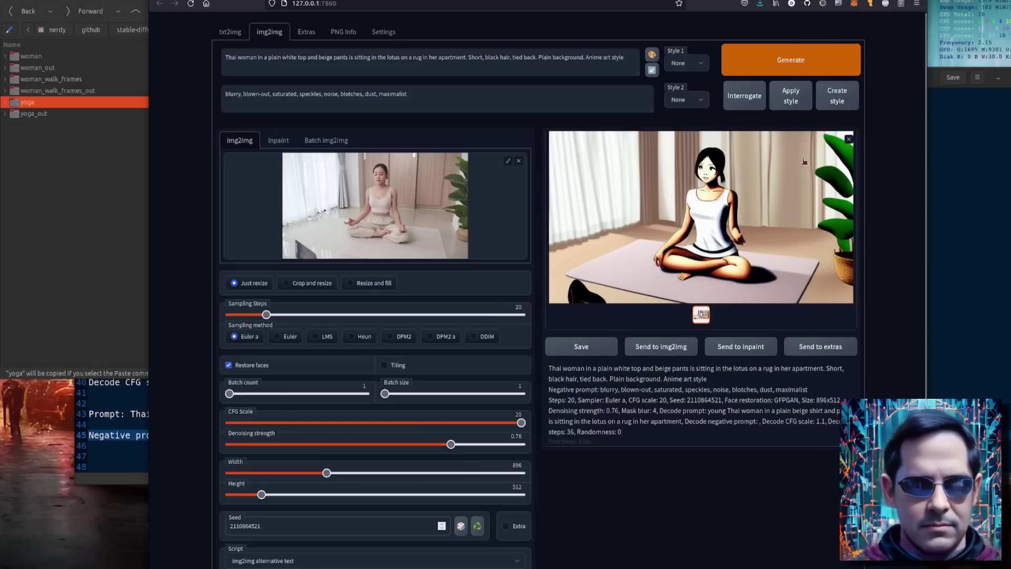
drag(451, 444, 335, 445)
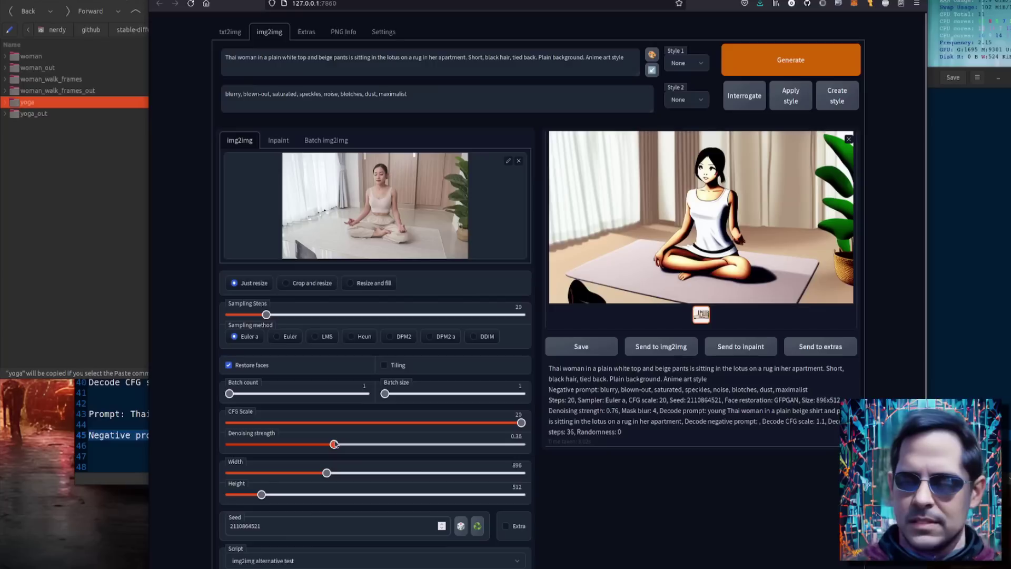
click(799, 65)
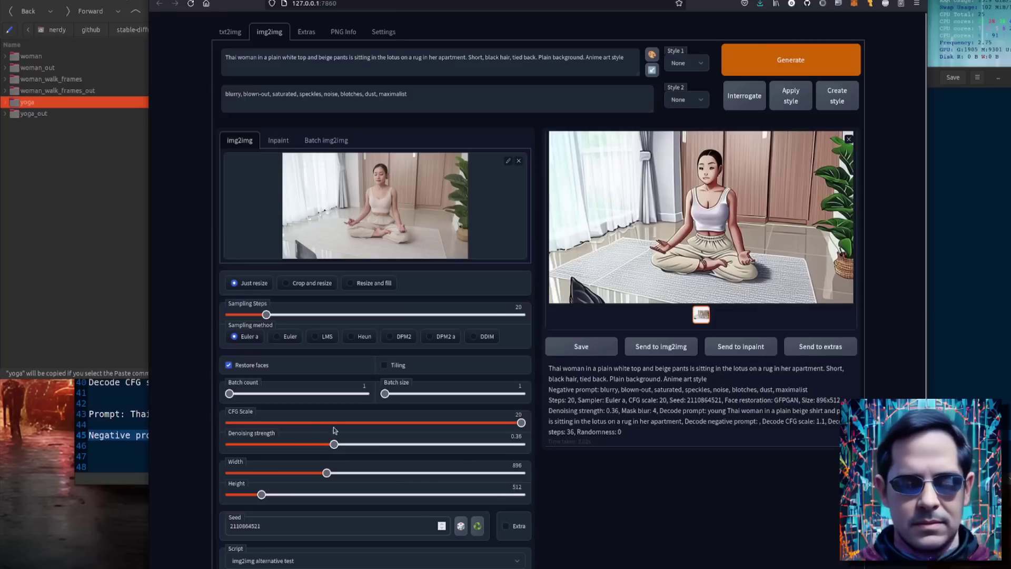
- Generate the frame with denoising strength 0.1 and again with the maximum of 1
drag(339, 447, 259, 448)
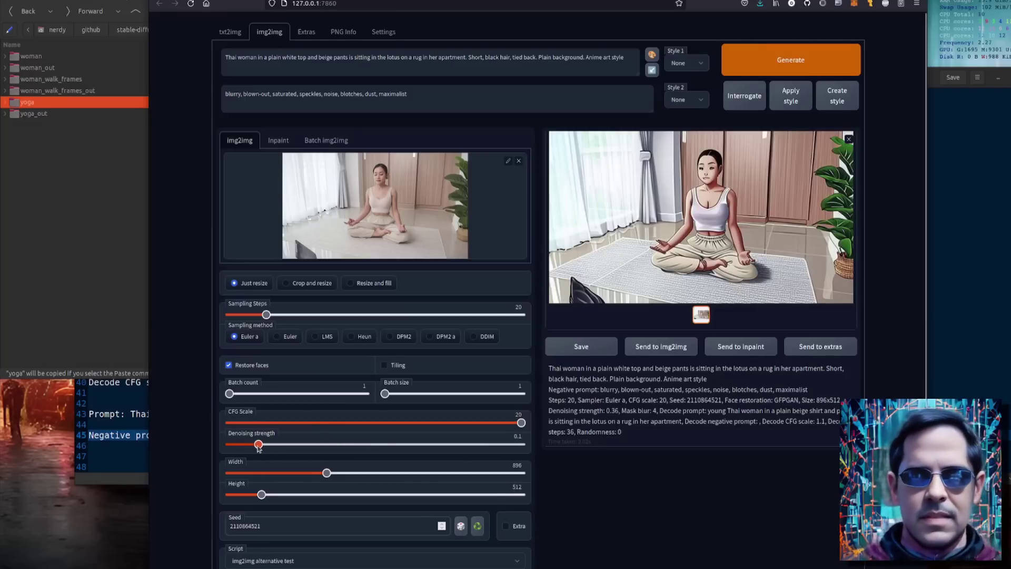
click(769, 60)
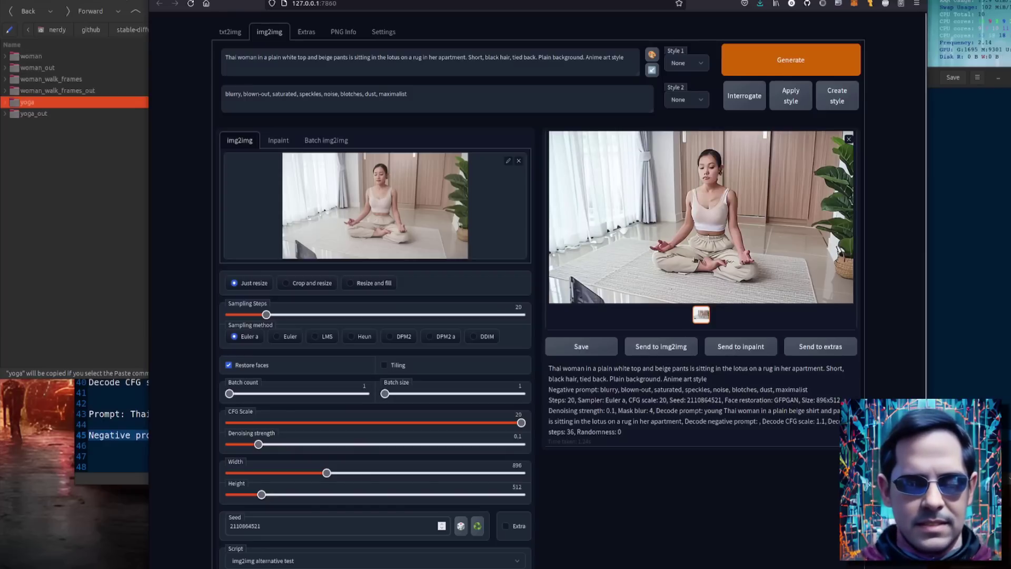
drag(259, 444, 579, 431)
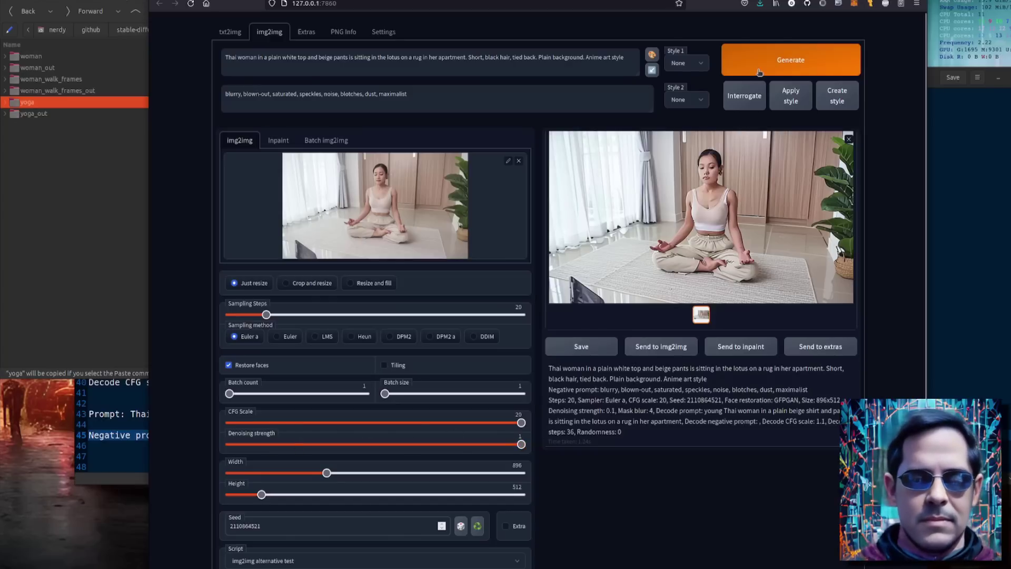
click(790, 60)
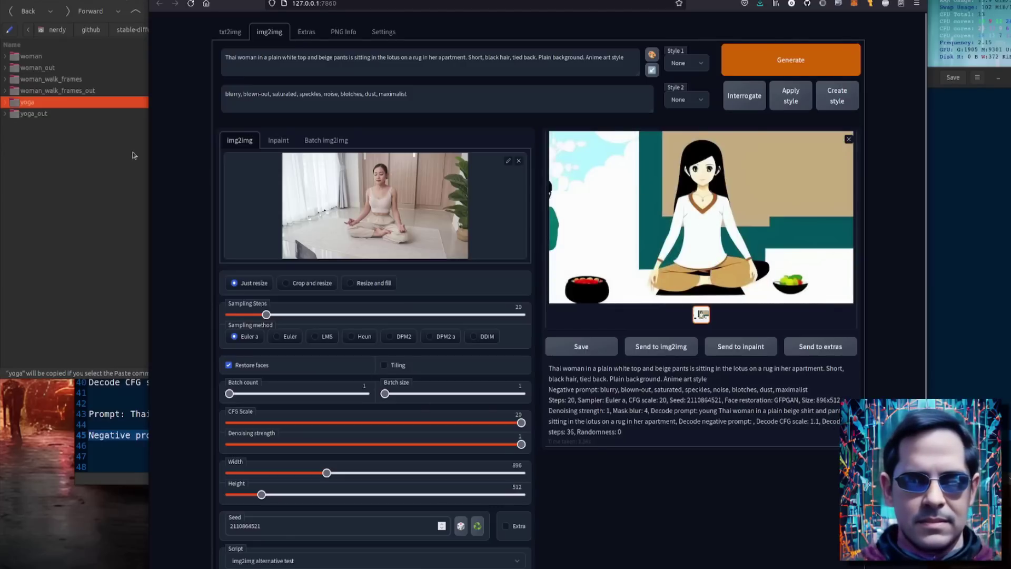
- Replace the source image with frame-0039.jpg from the yoga folder and generate it with the same settings
double_click(35, 103)
click(50, 298)
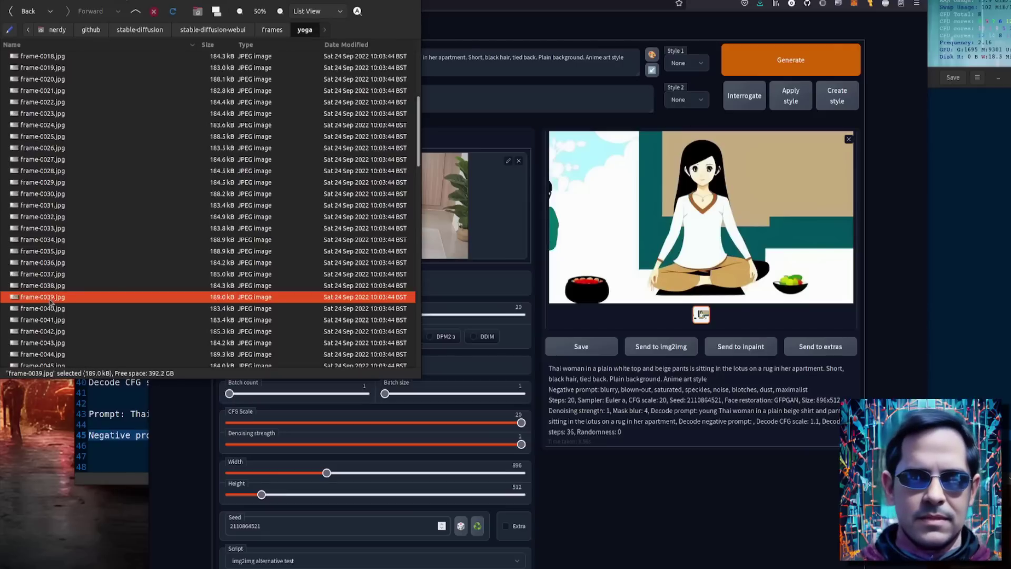
drag(50, 299, 454, 221)
click(802, 71)
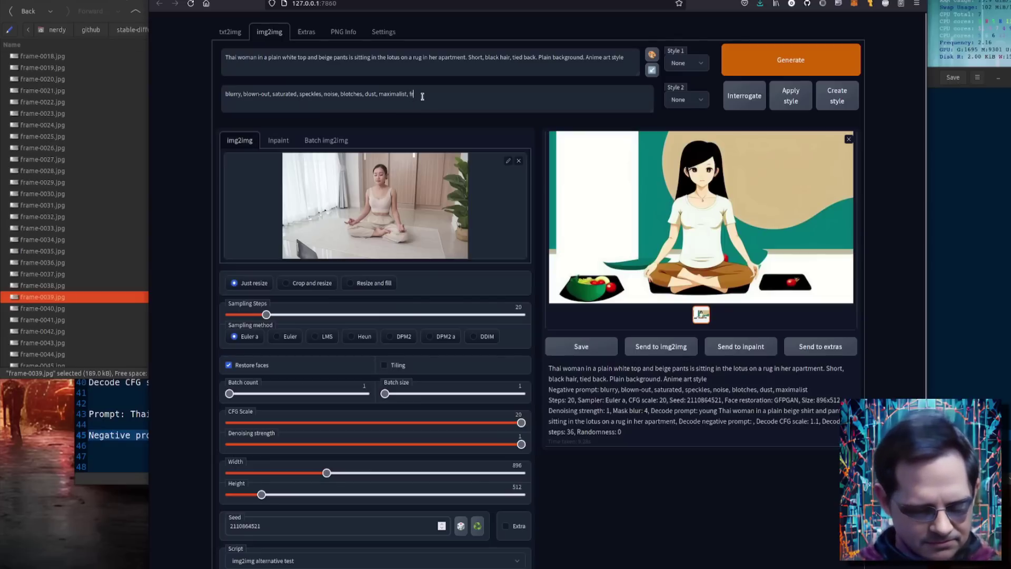
- Add "fruit, vegetables" to the end of the negative prompt and generate the image again
text(ui)
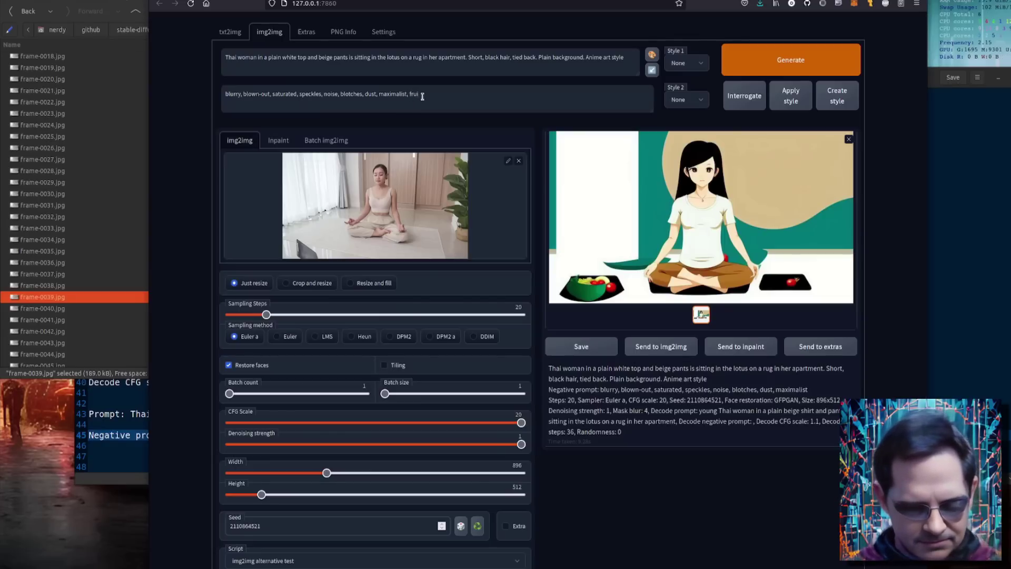
text(ts, veget)
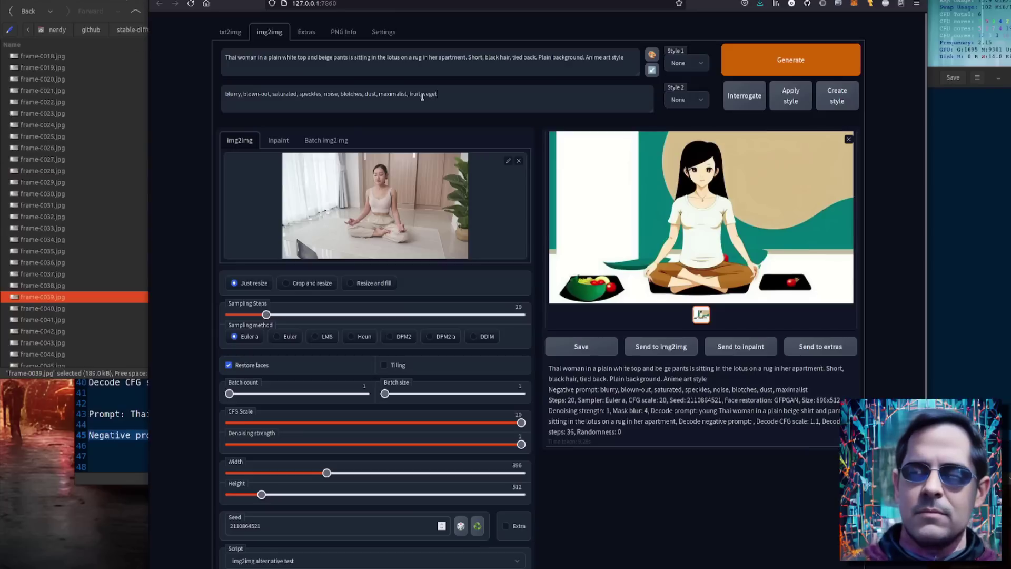
text(ables)
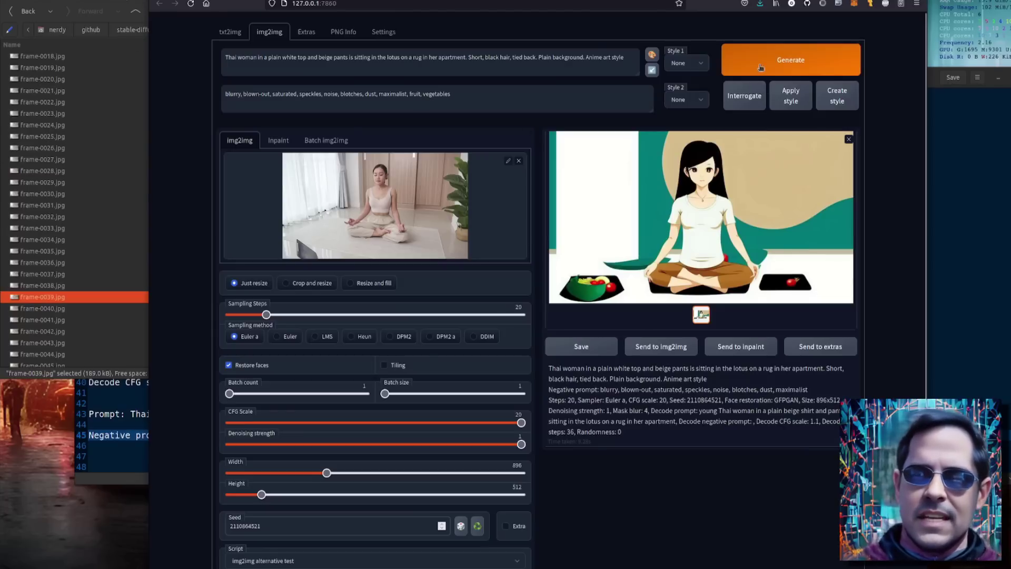
click(791, 59)
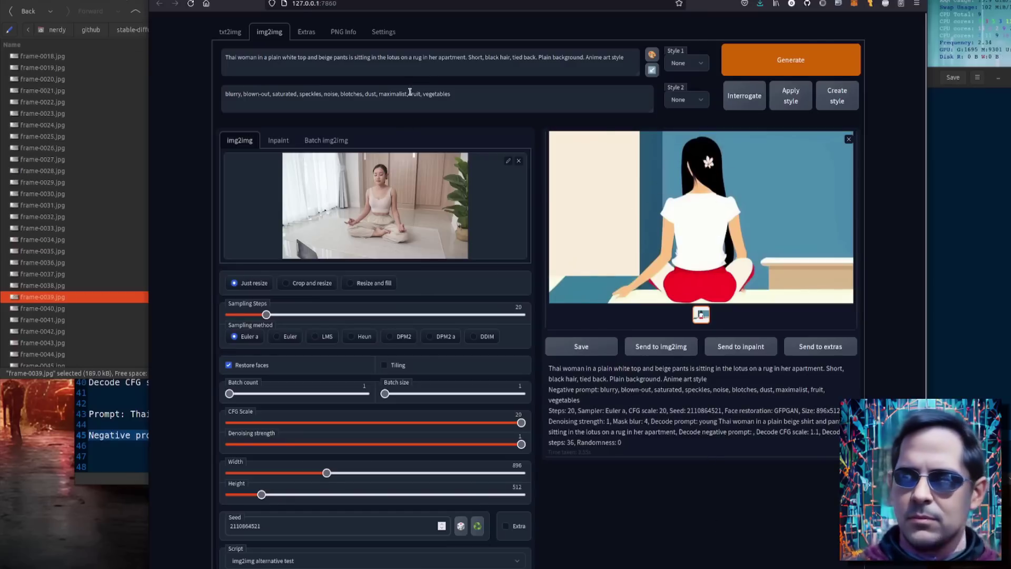
- Remove "fruit, vegetables" from the negative prompt so that it ends with "maximalist"
drag(410, 93, 528, 94)
key(BackSpace)
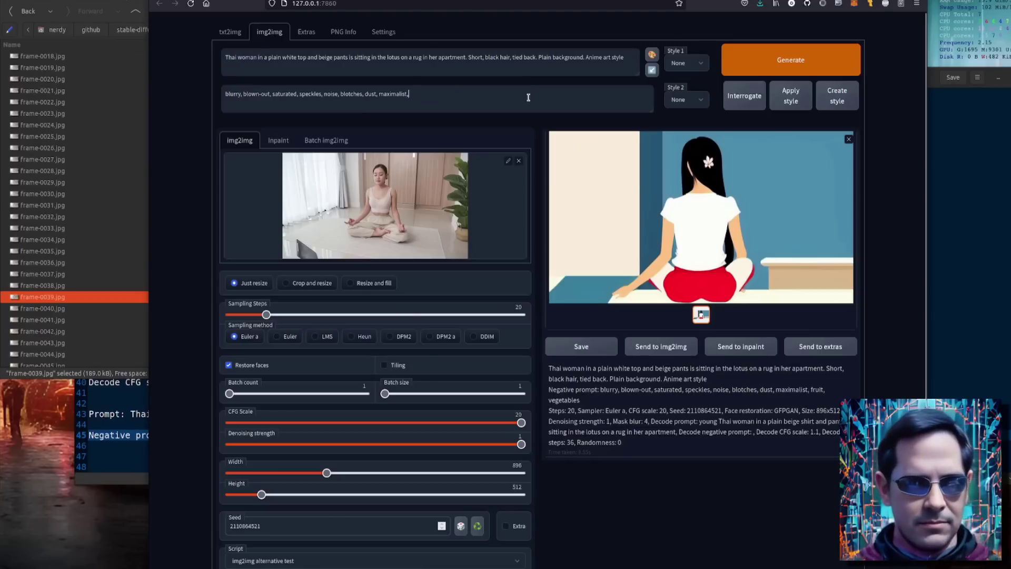
key(BackSpace)
key(BackSpace)
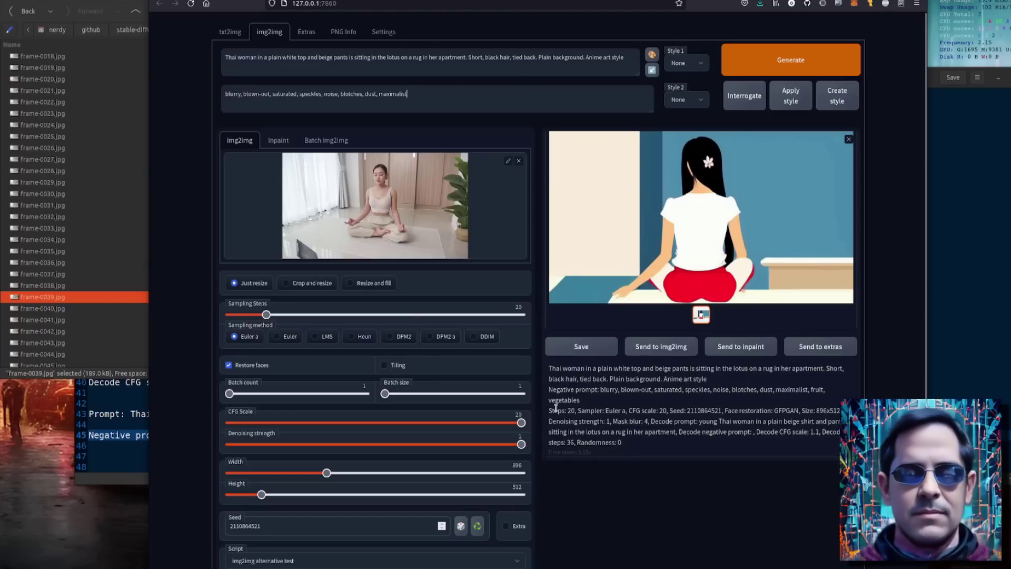
- Start the batch img2img run on the yoga frames folder with output to yoga_out
click(334, 141)
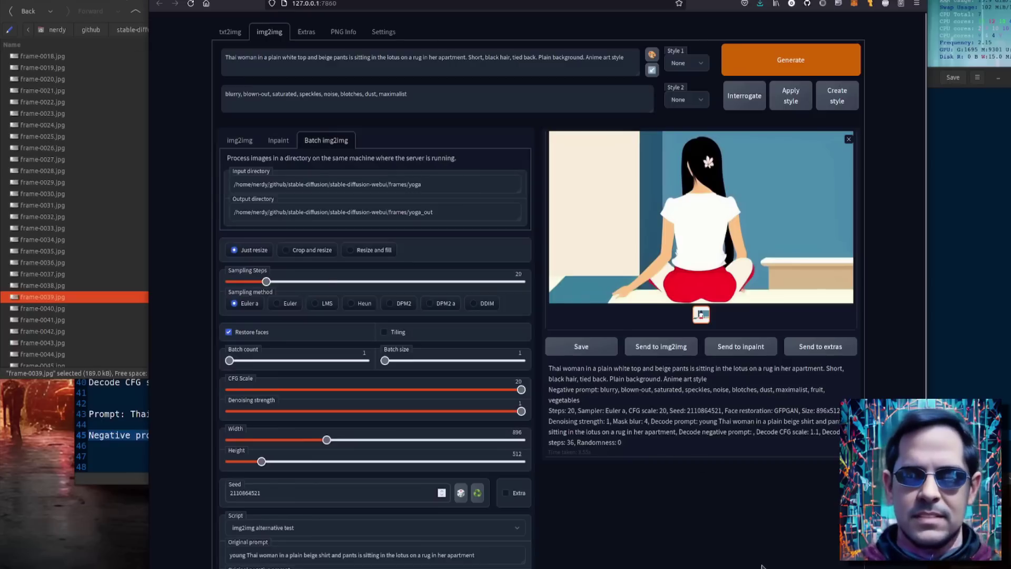
click(797, 61)
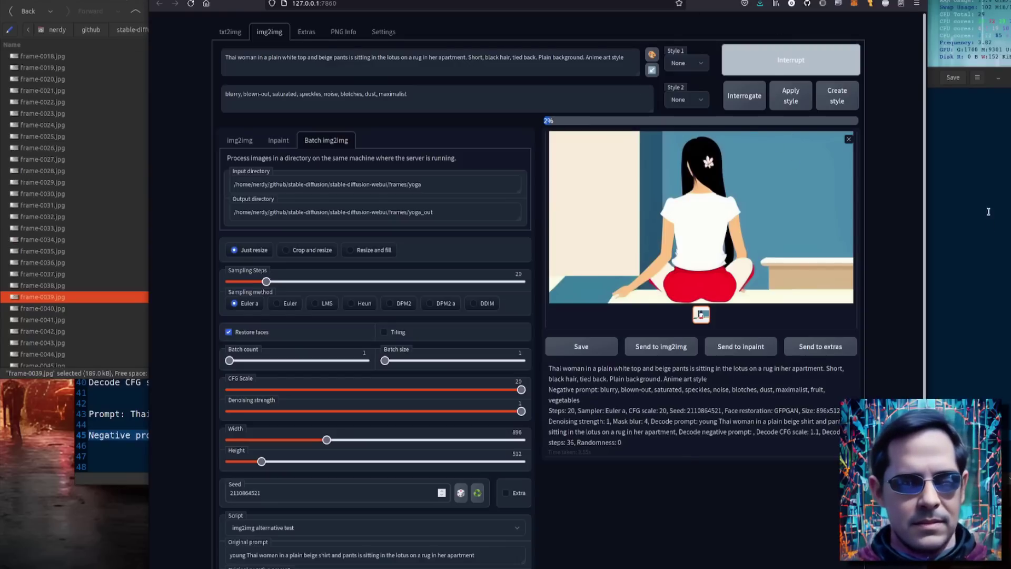
- Switch to the text editor notes and select the full three-line ffmpeg example command that turns .jpg images back into a video
click(116, 435)
click(158, 226)
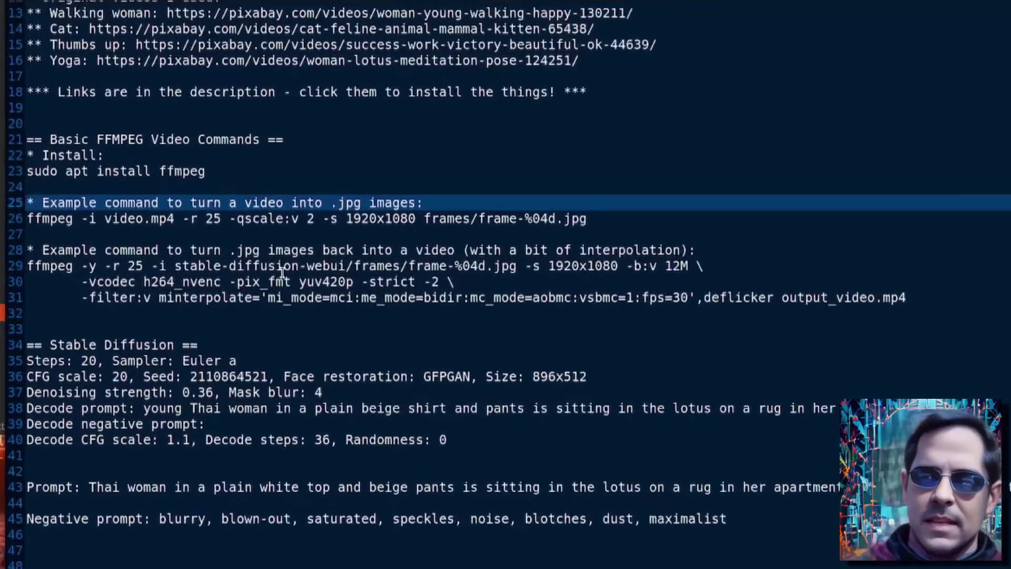
drag(103, 266, 549, 284)
drag(785, 297, 1004, 301)
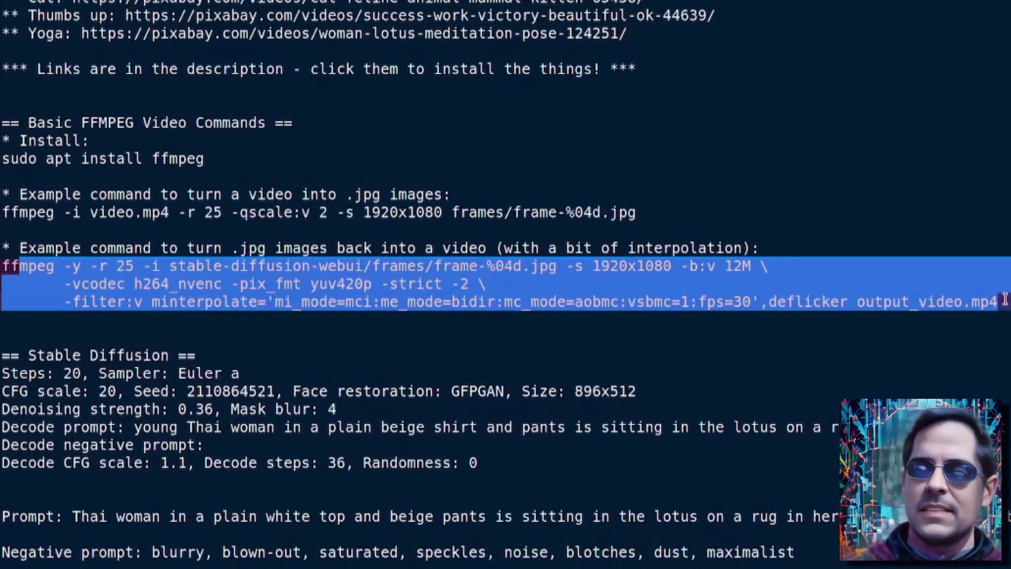